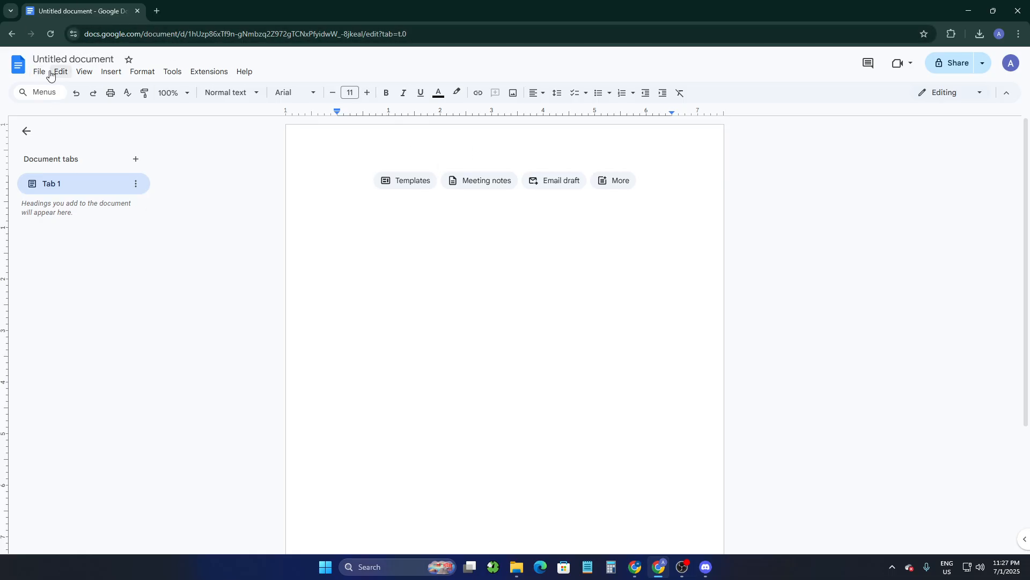
Insert a new blank drawing into the document
click(110, 72)
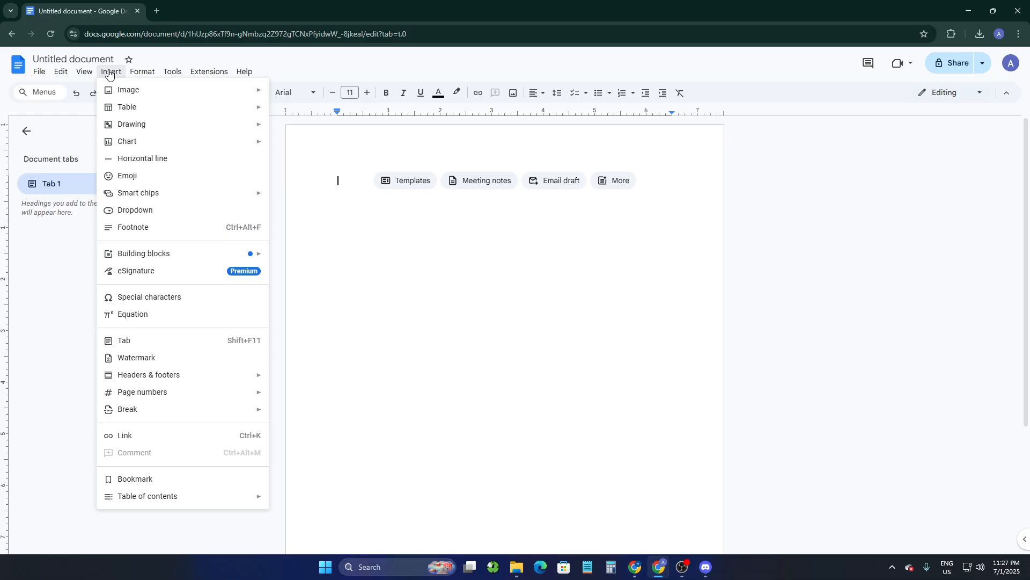
mouse_move(125, 131)
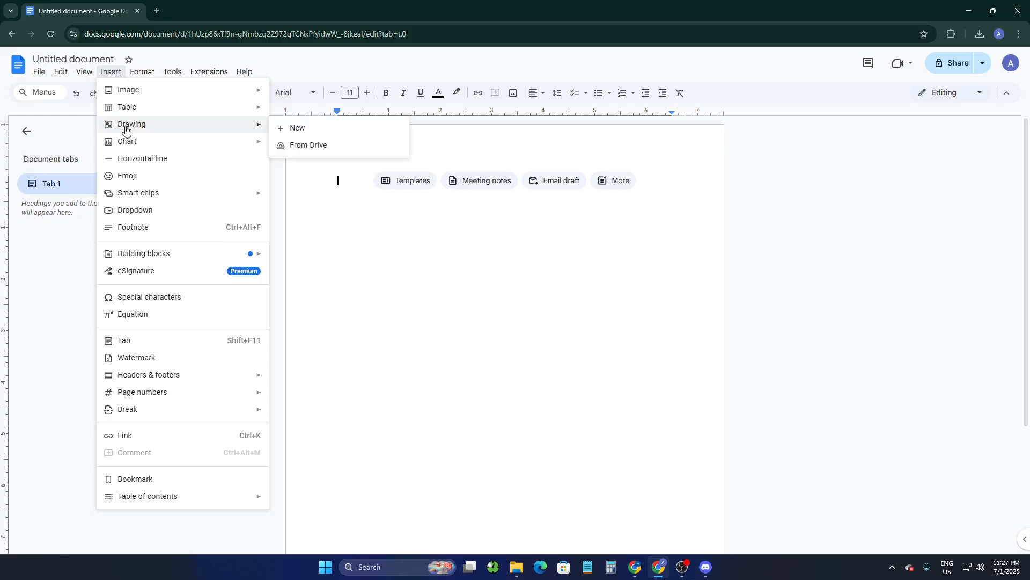
click(306, 129)
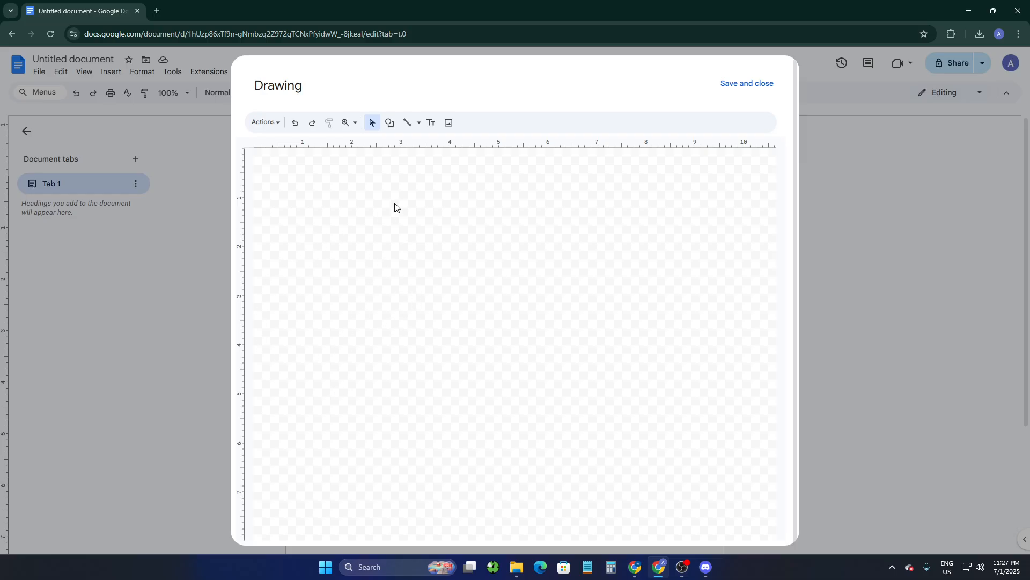
Review the drawing editor's available actions, including guides and snapping, and its zoom options
click(268, 123)
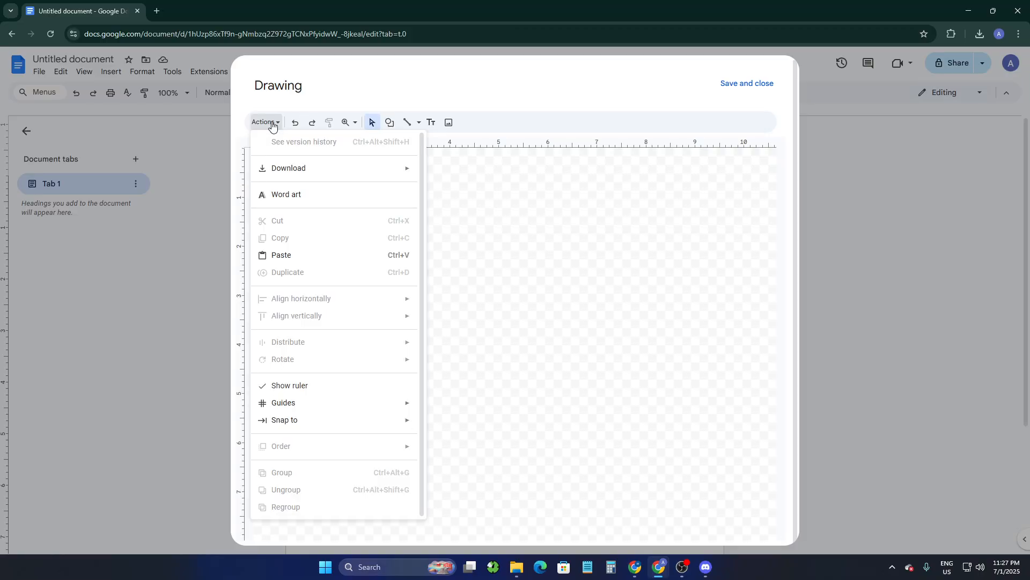
mouse_move(299, 170)
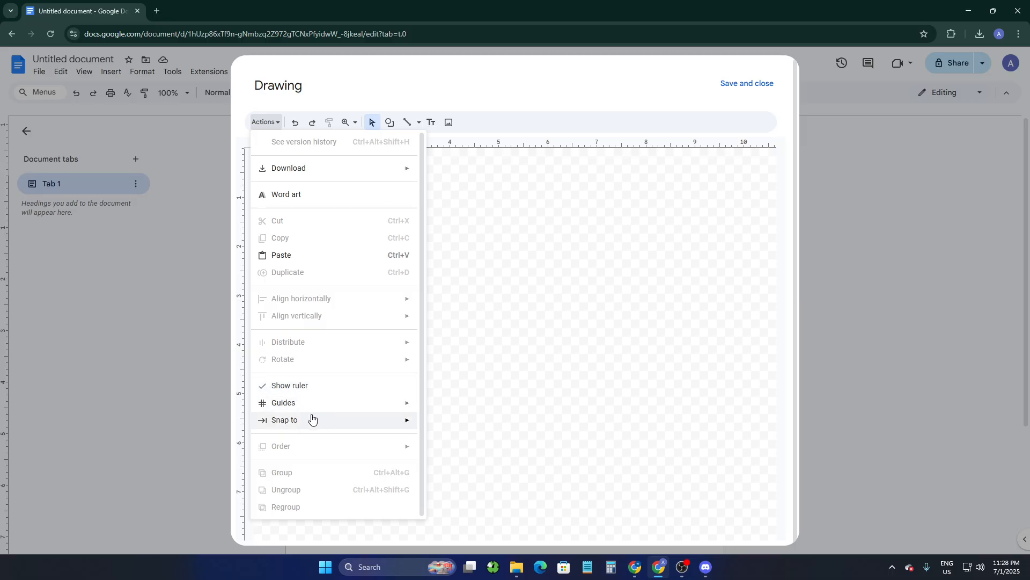
mouse_move(313, 407)
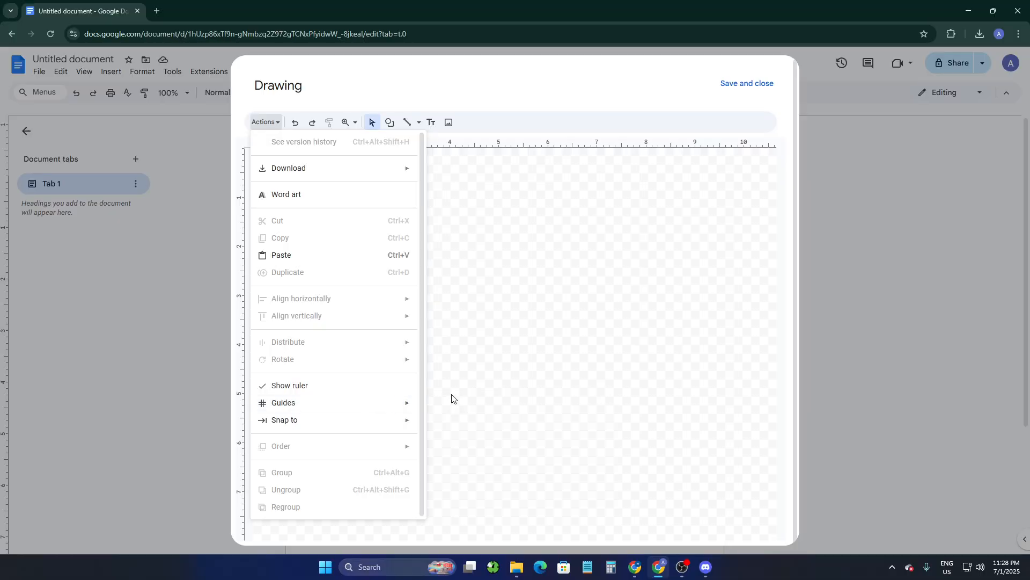
click(491, 166)
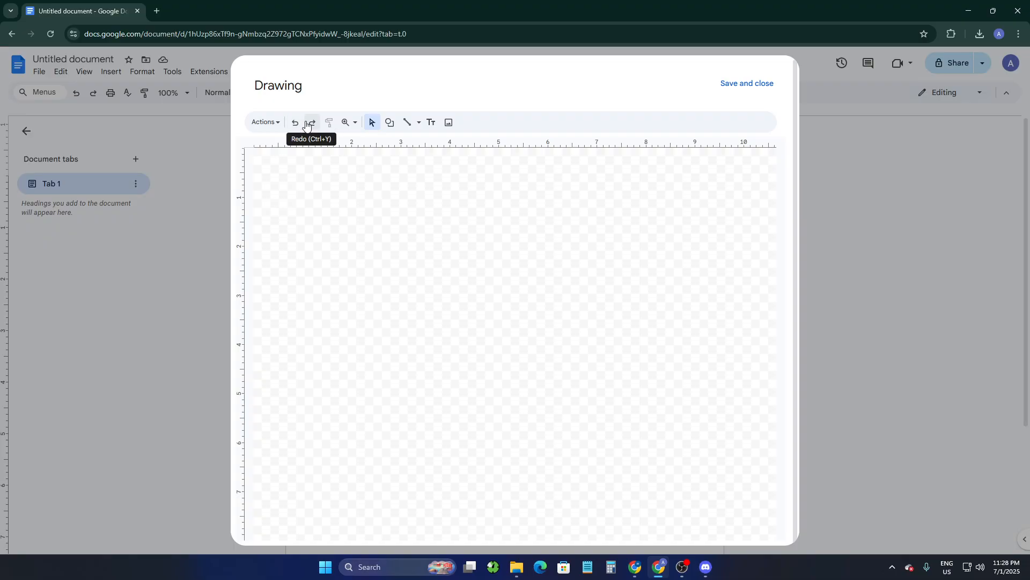
click(343, 125)
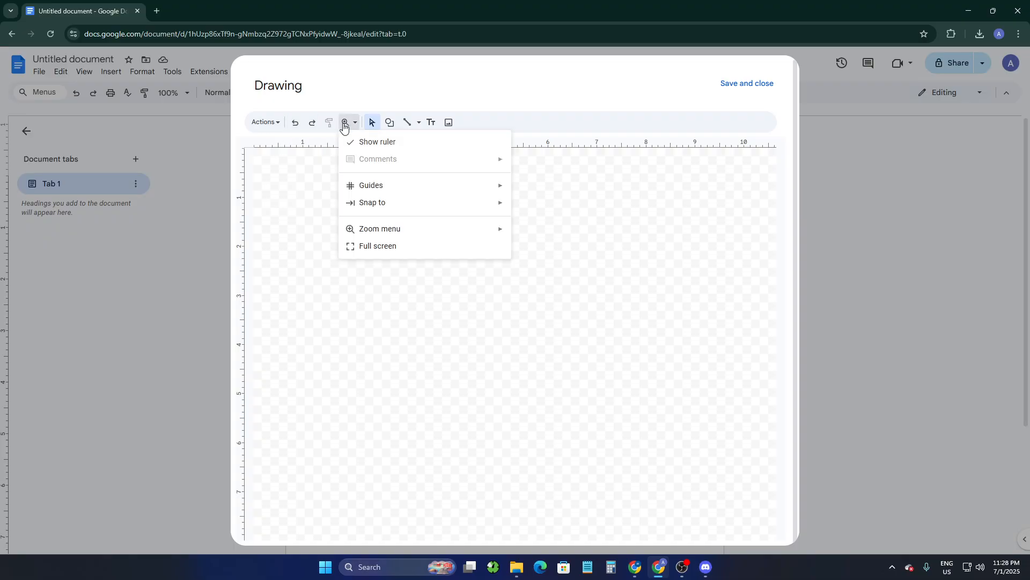
click(344, 125)
click(347, 127)
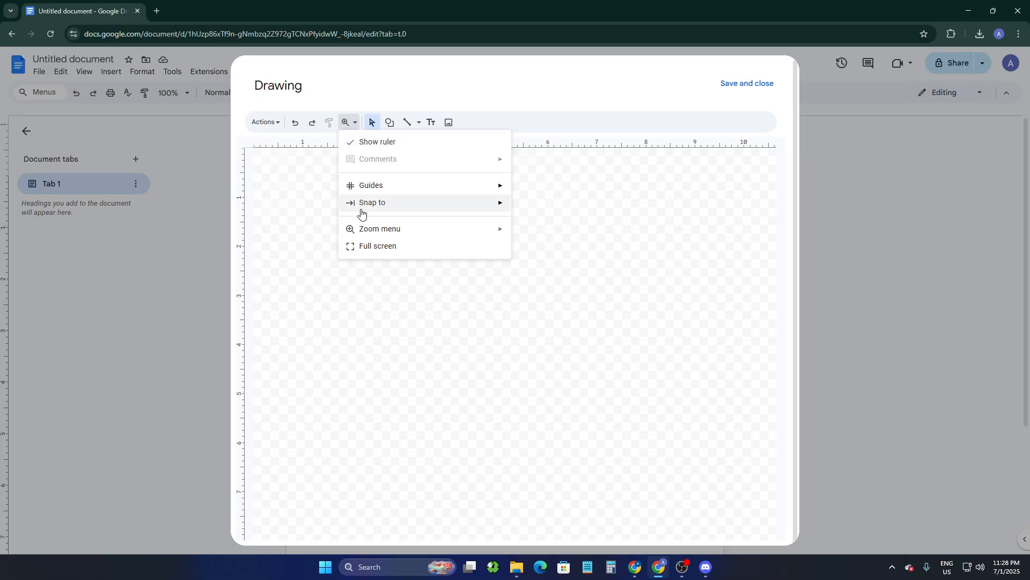
mouse_move(382, 232)
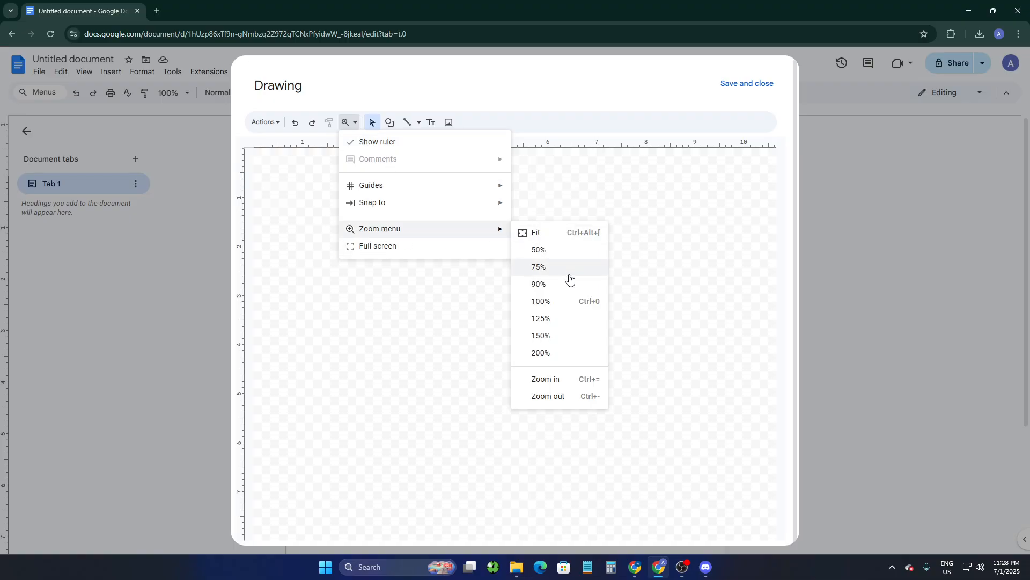
click(483, 339)
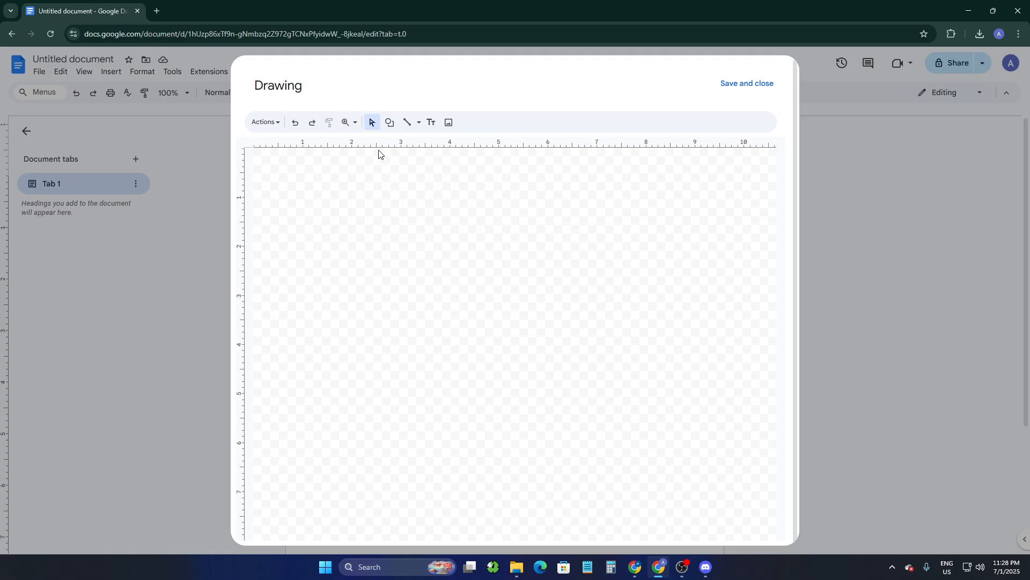
Draw a smiley face shape about 2.9 inches wide and 2.7 inches high near the middle of the canvas
click(390, 125)
mouse_move(416, 143)
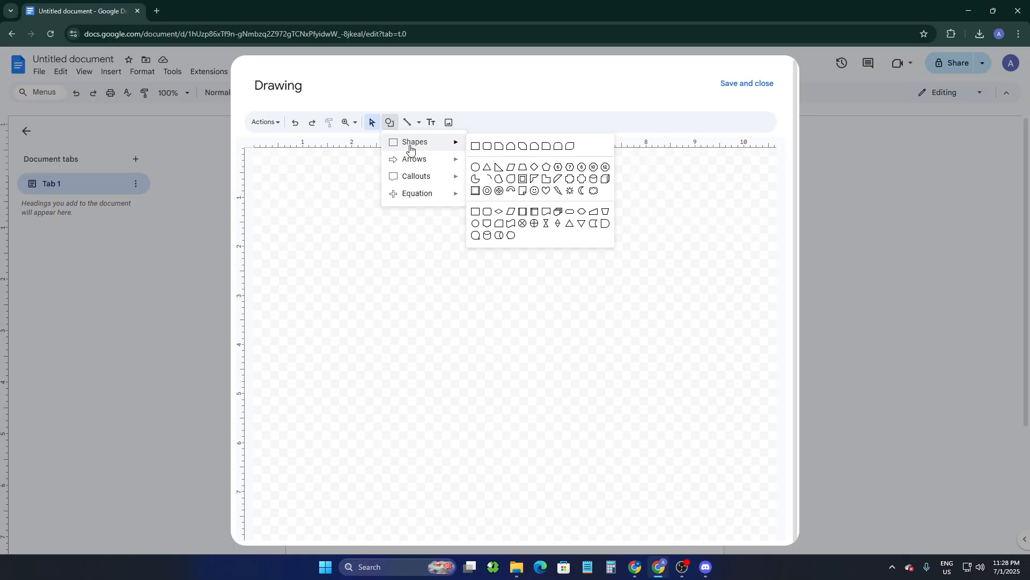
click(535, 191)
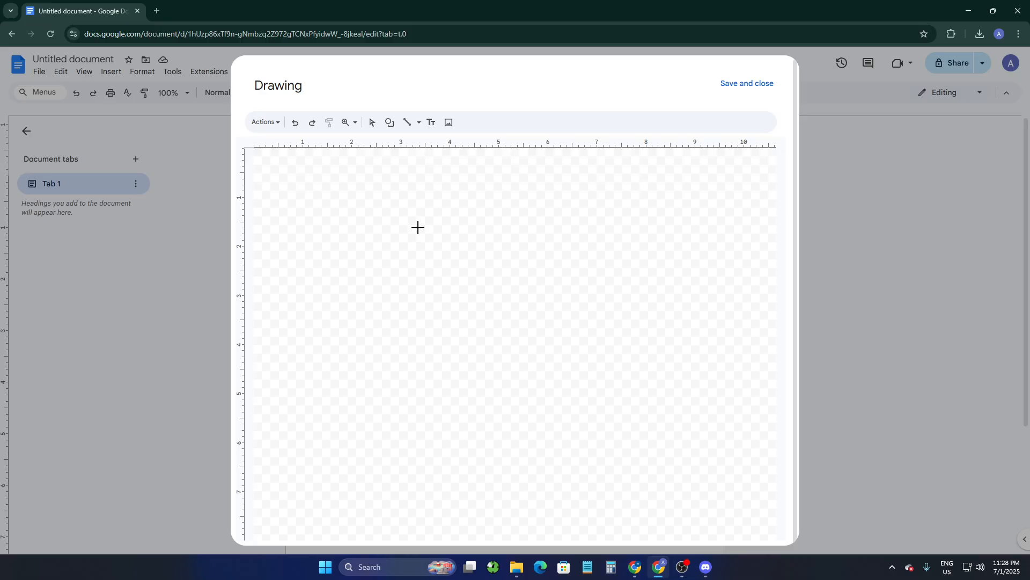
drag(418, 228, 560, 362)
click(605, 285)
click(505, 265)
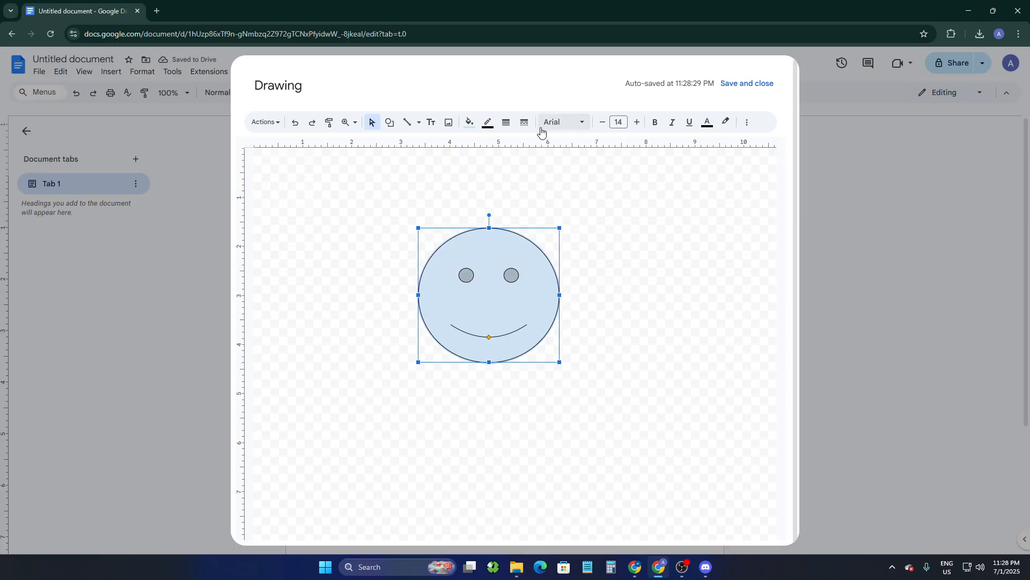
Fill the smiley face with pale yellow, keeping its black outline
click(488, 123)
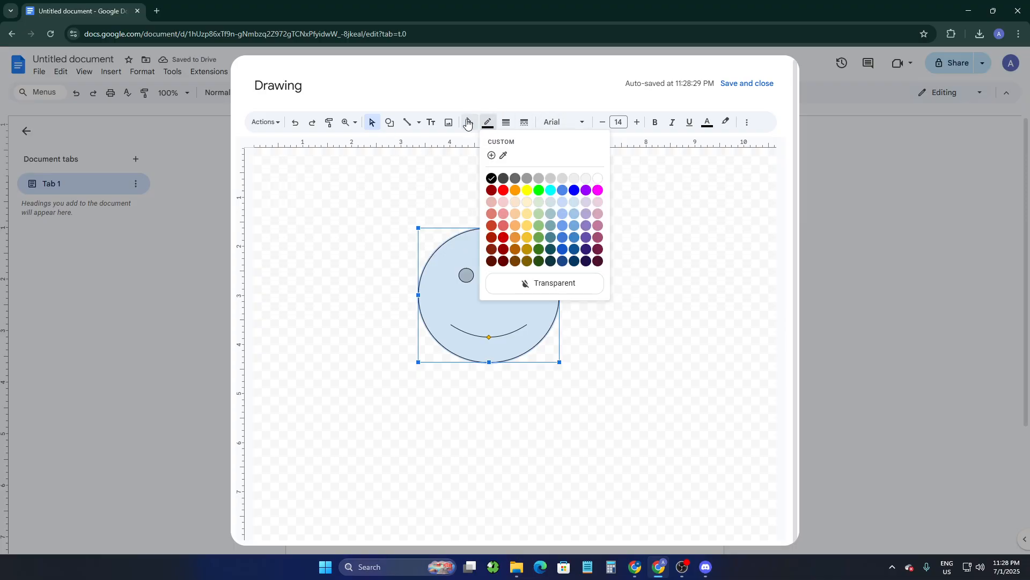
click(469, 121)
click(509, 221)
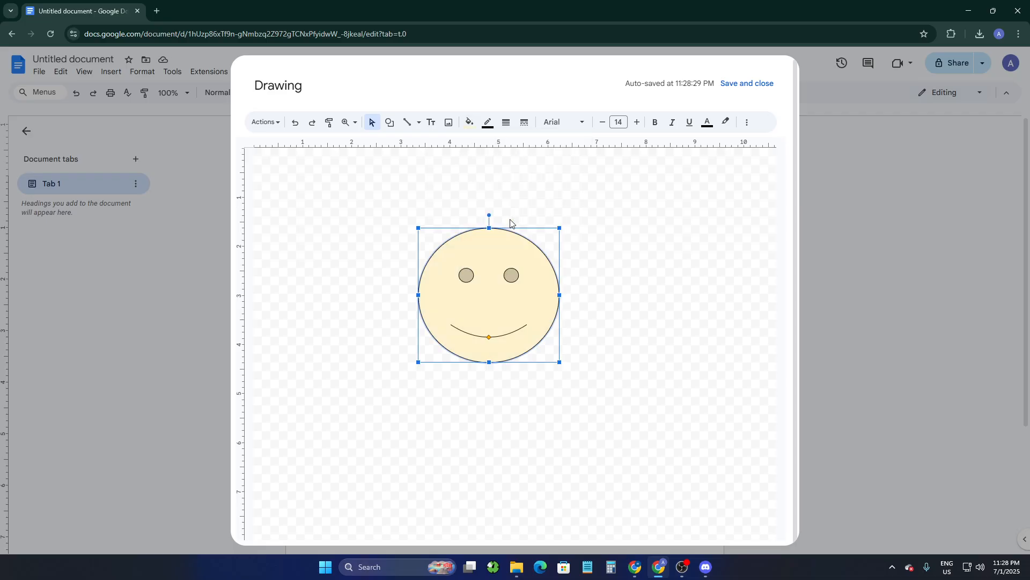
click(486, 124)
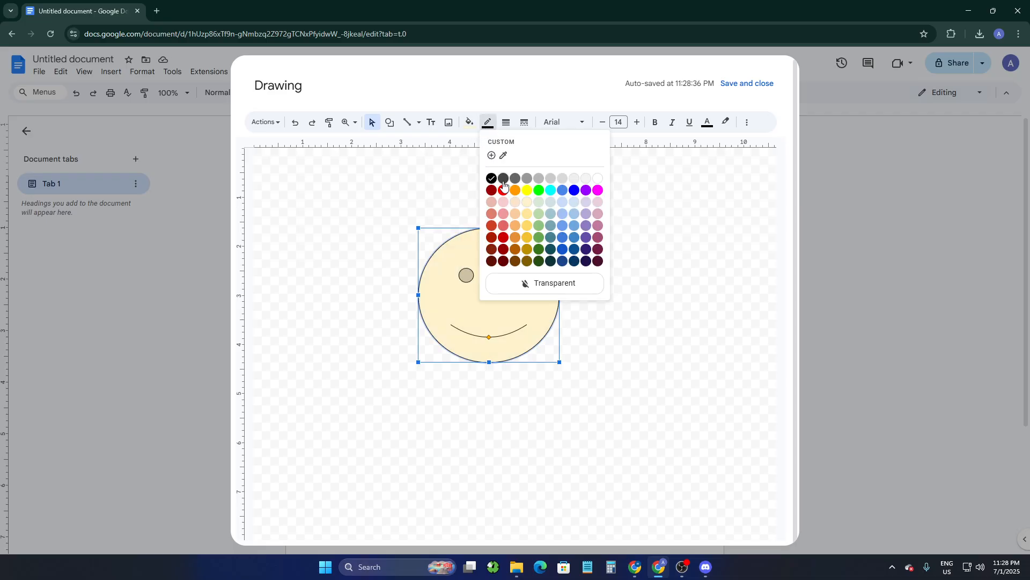
click(451, 177)
click(465, 272)
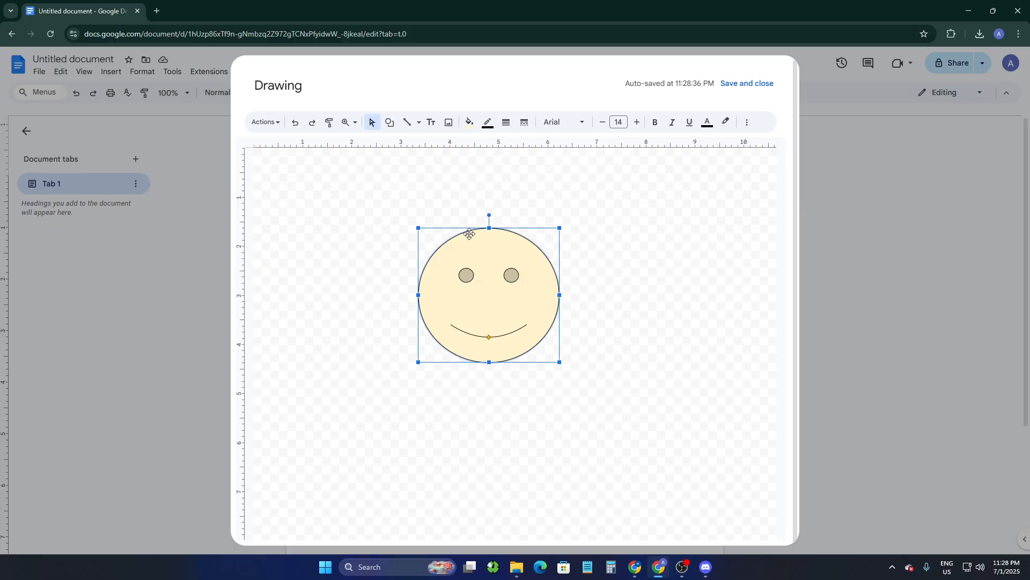
Draw a small circle over the smiley face's left eye and fill it with black
click(389, 122)
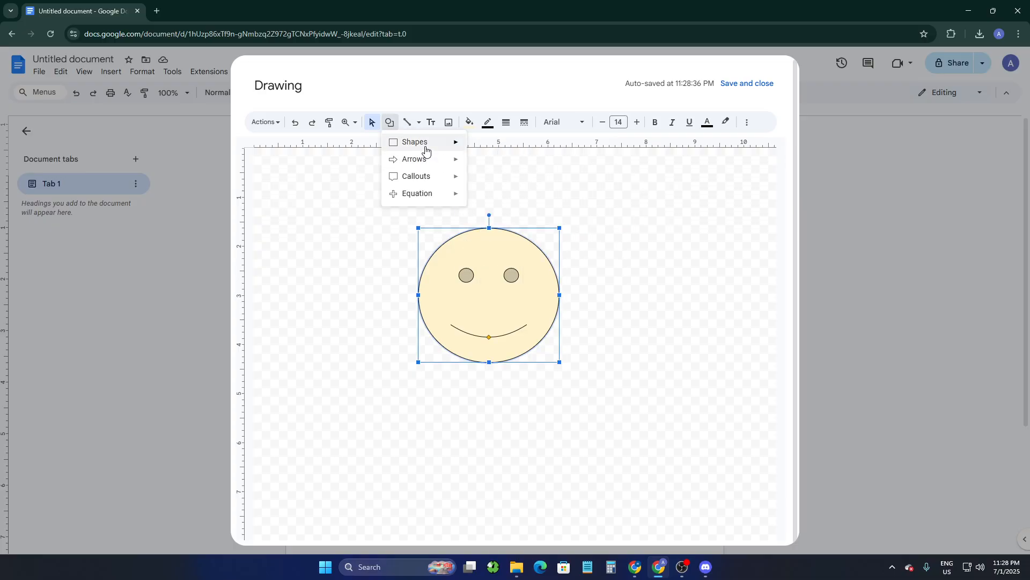
mouse_move(425, 145)
click(475, 167)
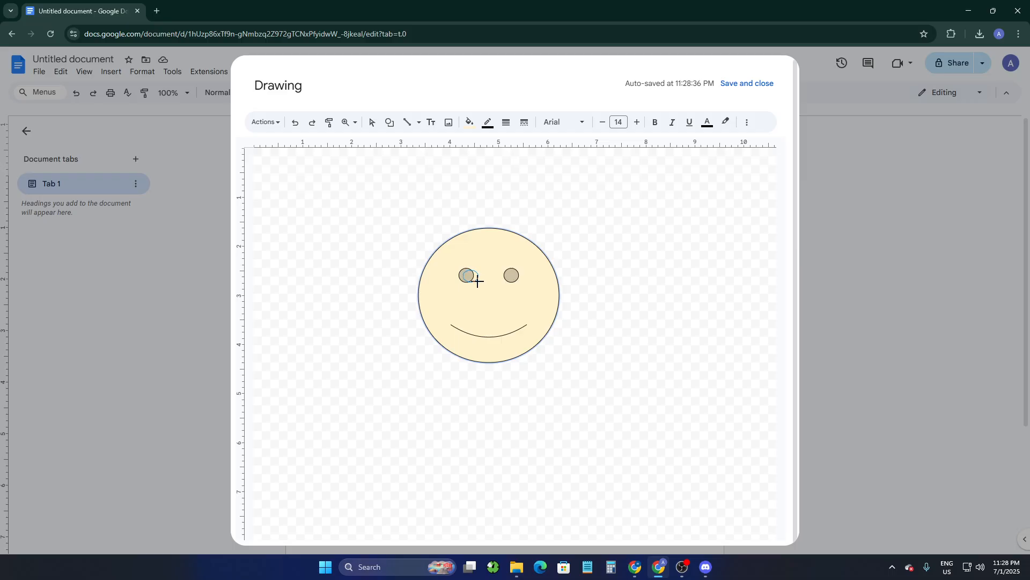
drag(477, 285, 467, 274)
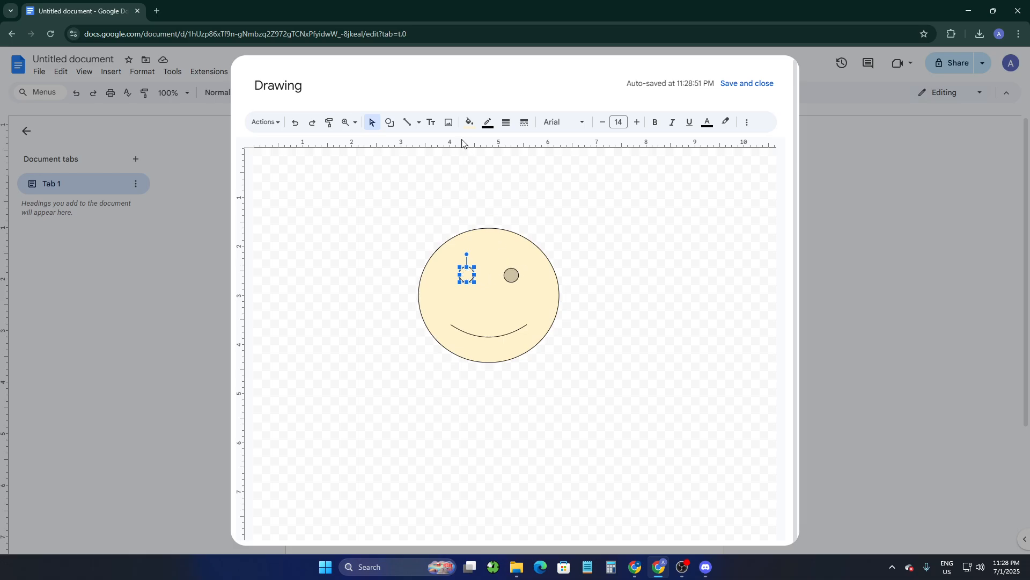
click(470, 122)
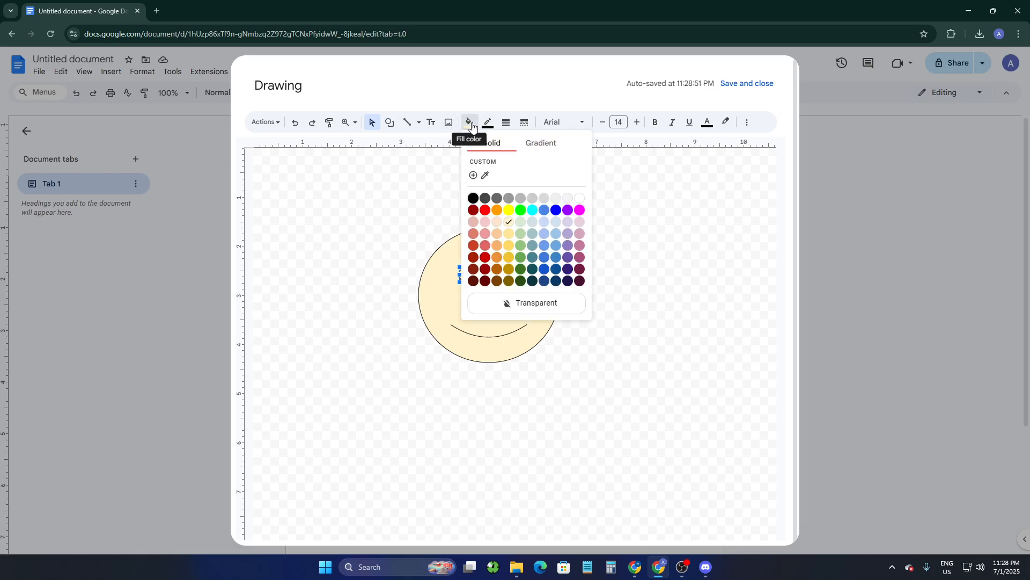
click(473, 198)
click(582, 271)
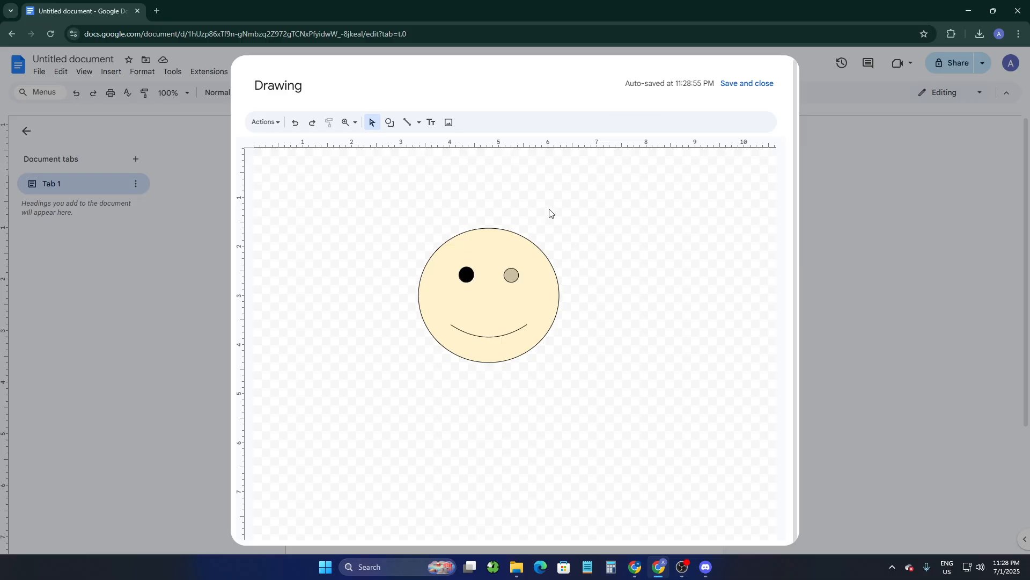
Stretch the black eye downward into a vertical oval and place a duplicate of it over the right eye
click(390, 123)
click(469, 277)
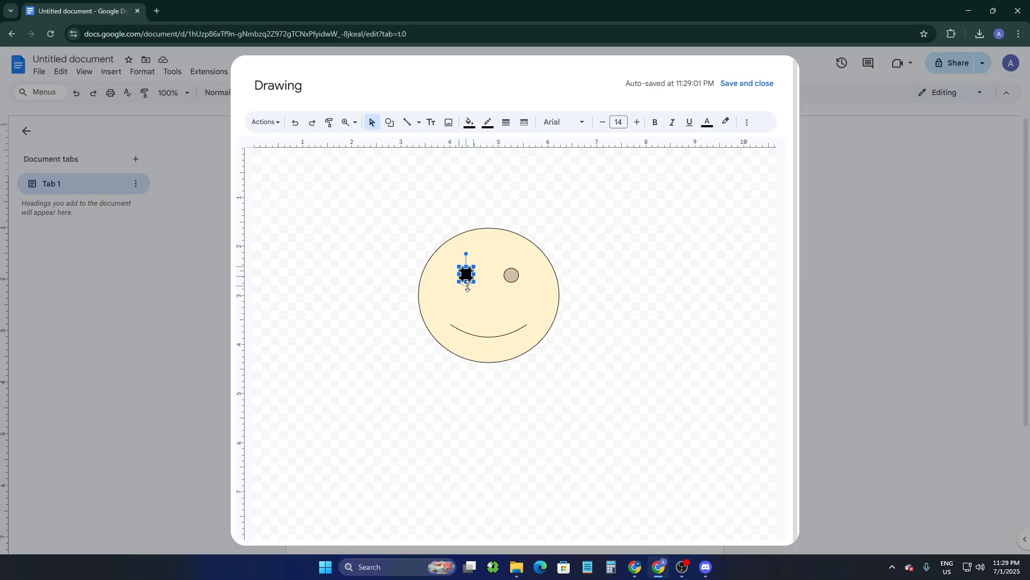
drag(467, 284, 467, 288)
key(ctrl+d)
drag(472, 287, 509, 276)
click(540, 270)
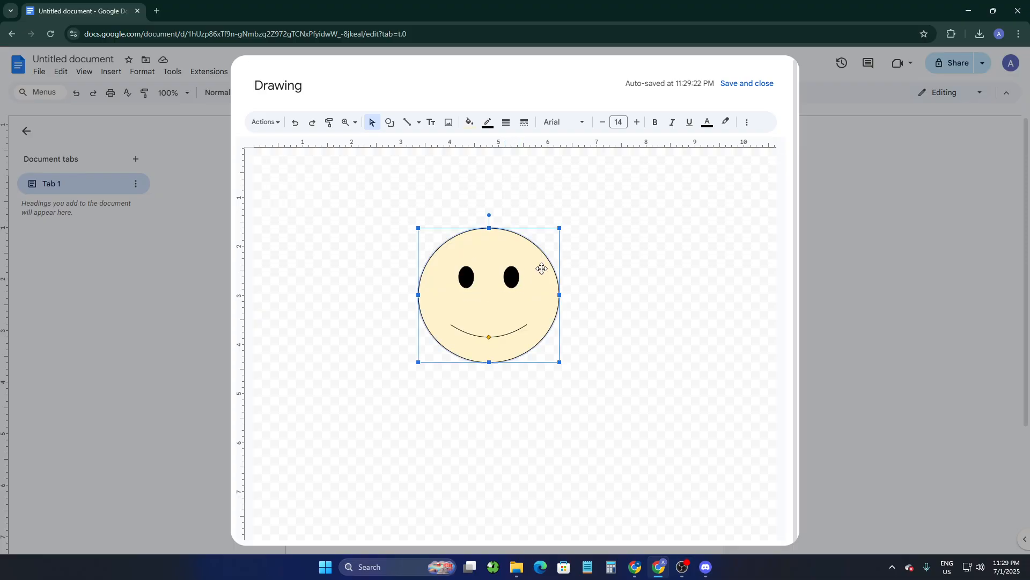
click(658, 246)
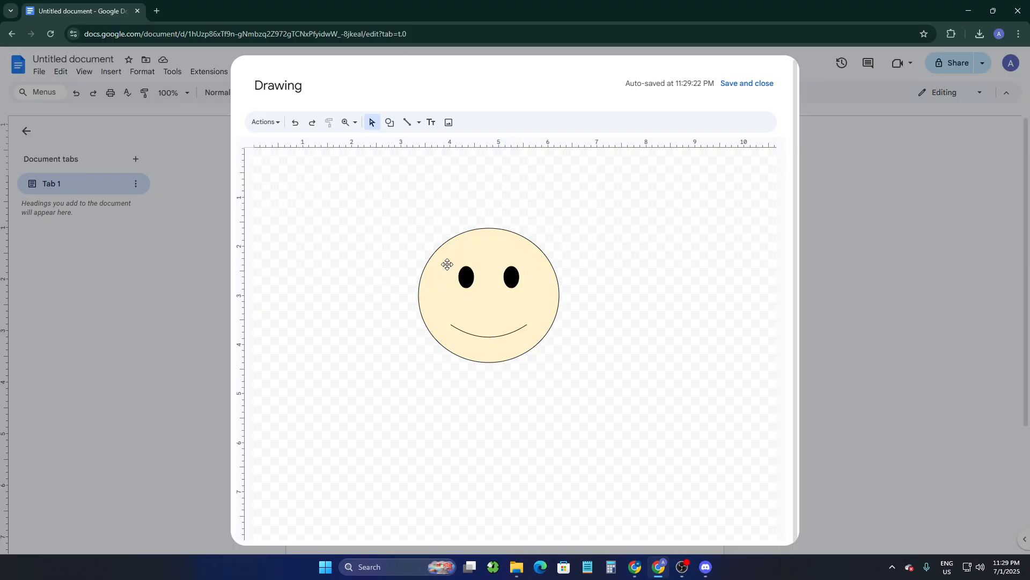
Try out a large explosion callout at the upper right of the smiley face and delete it
click(390, 123)
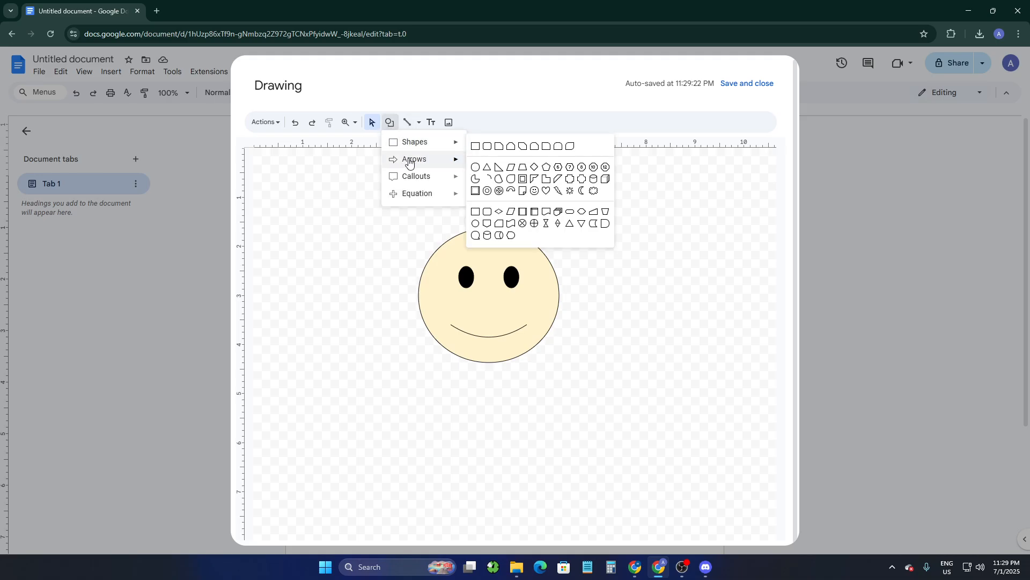
mouse_move(413, 159)
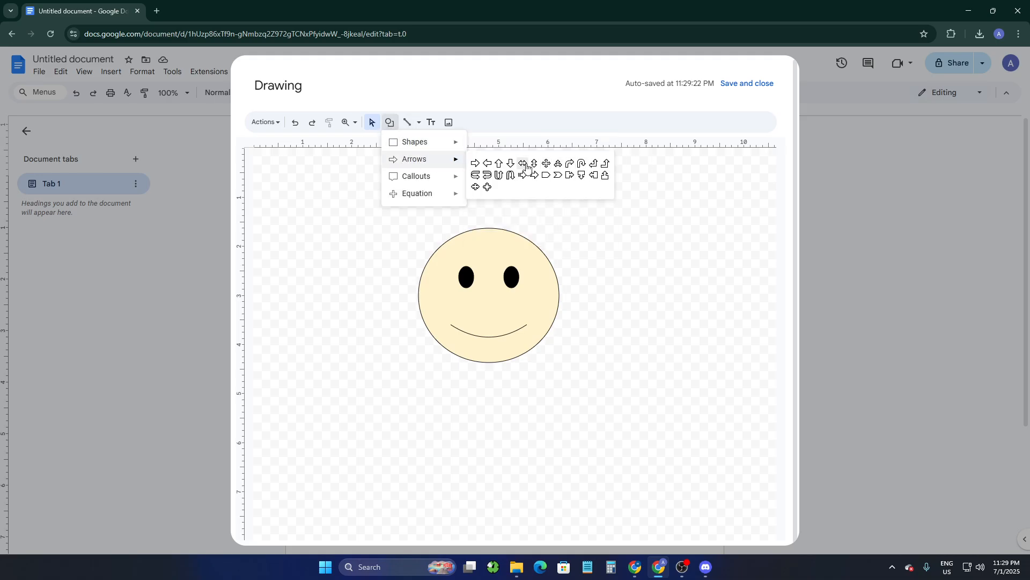
mouse_move(427, 183)
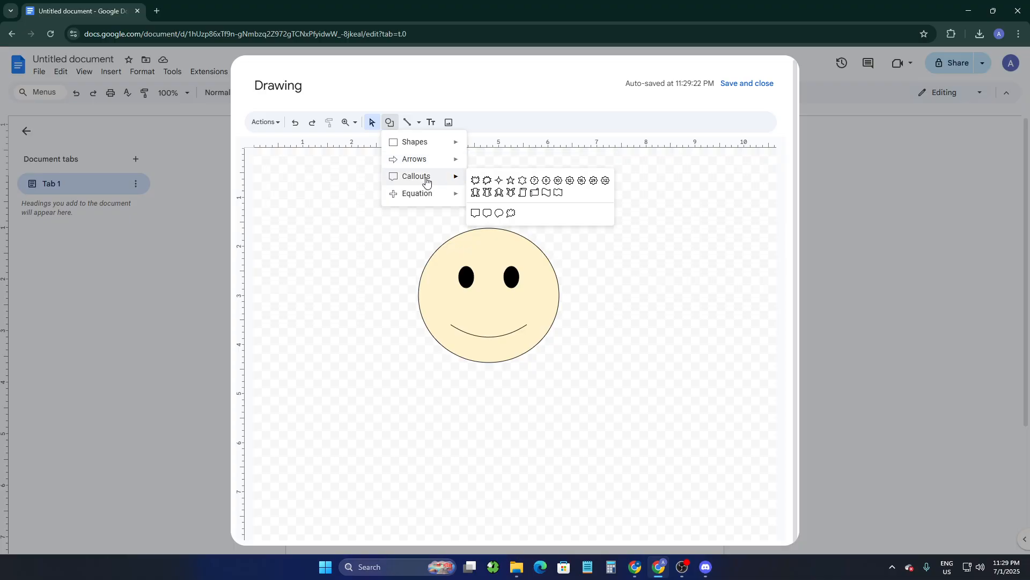
click(475, 180)
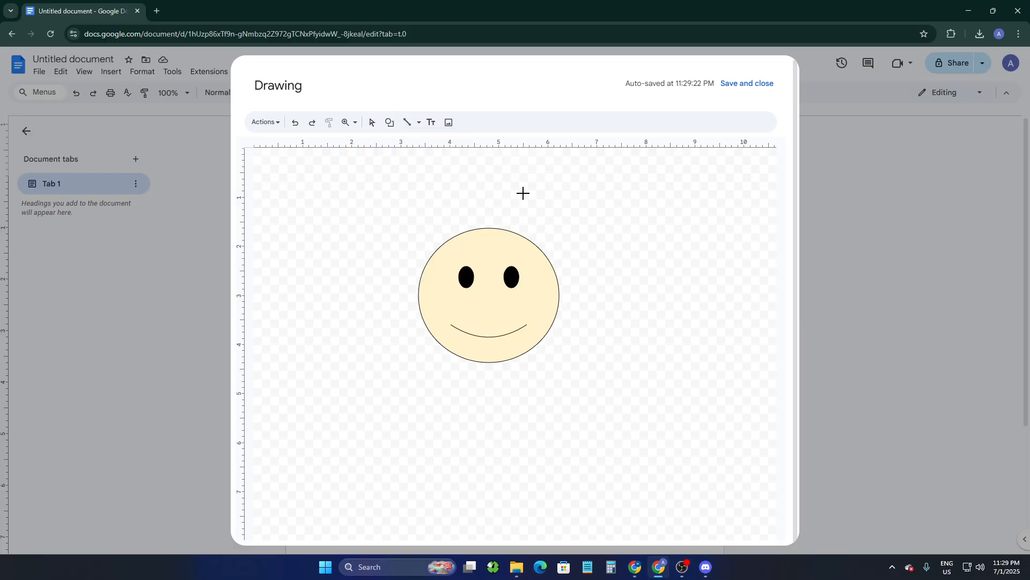
drag(538, 185, 765, 356)
mouse_move(667, 231)
mouse_down()
mouse_move(687, 204)
mouse_move(642, 221)
mouse_move(665, 229)
mouse_up()
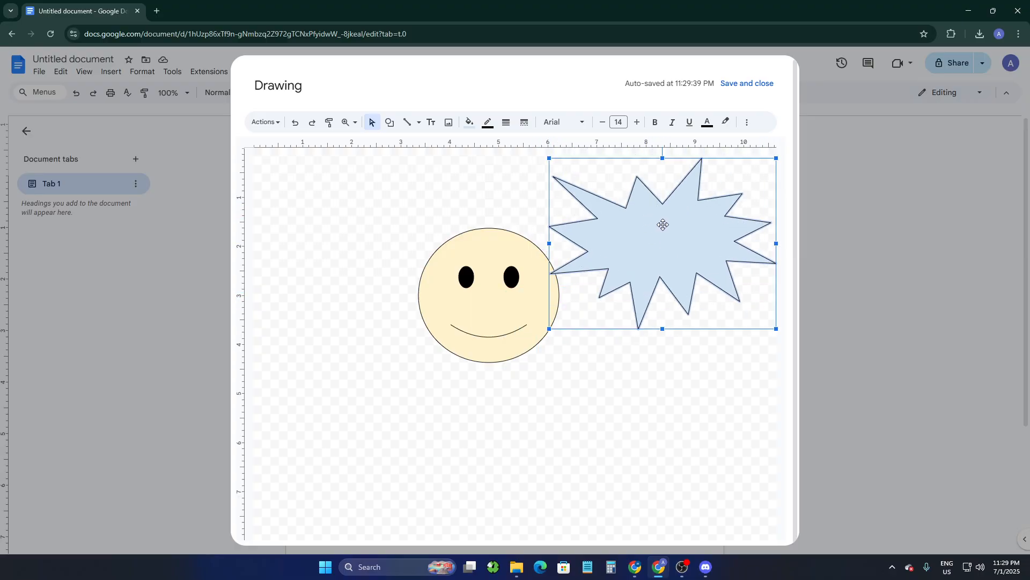
key(Delete)
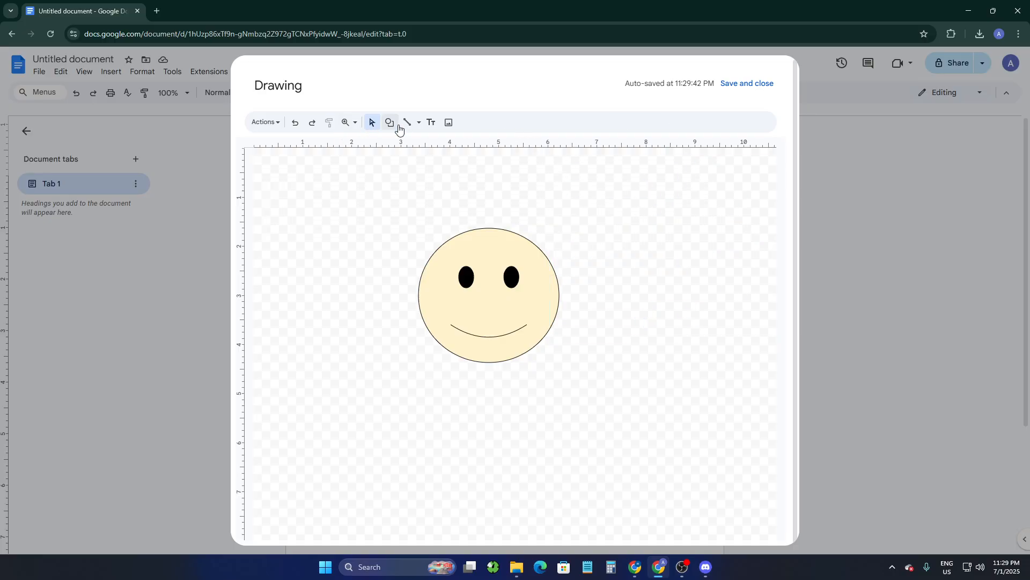
Draw a rectangular speech callout about 2.9 inches wide and 1.7 inches high at the face's upper right
click(391, 122)
mouse_move(406, 172)
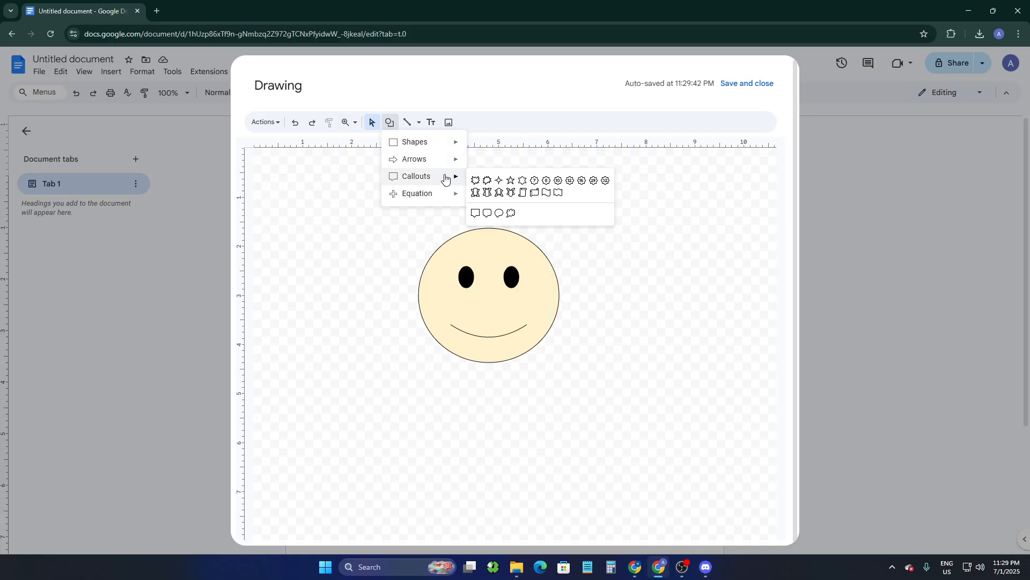
click(475, 213)
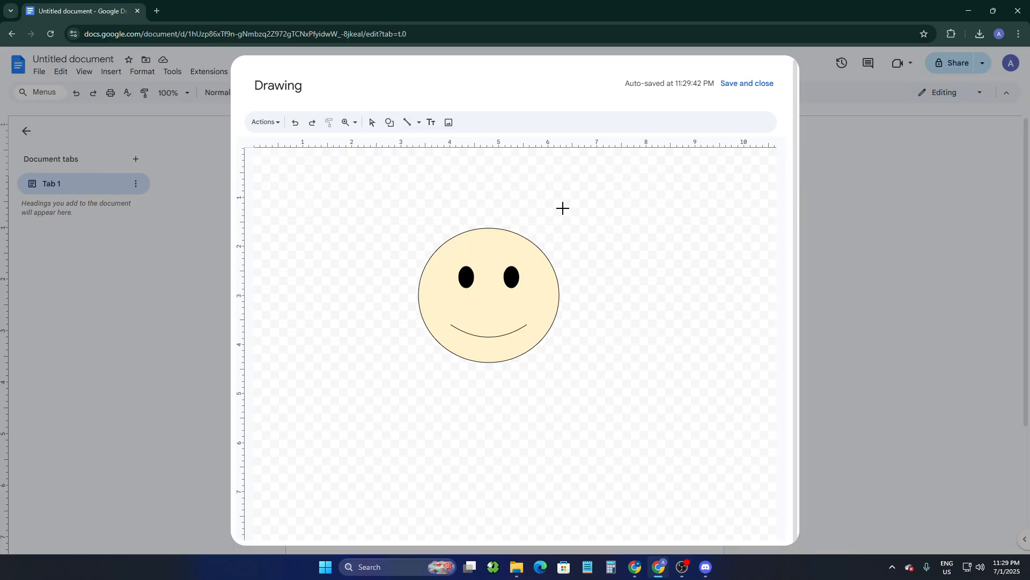
mouse_move(551, 188)
mouse_down()
mouse_move(644, 223)
mouse_move(692, 271)
mouse_up()
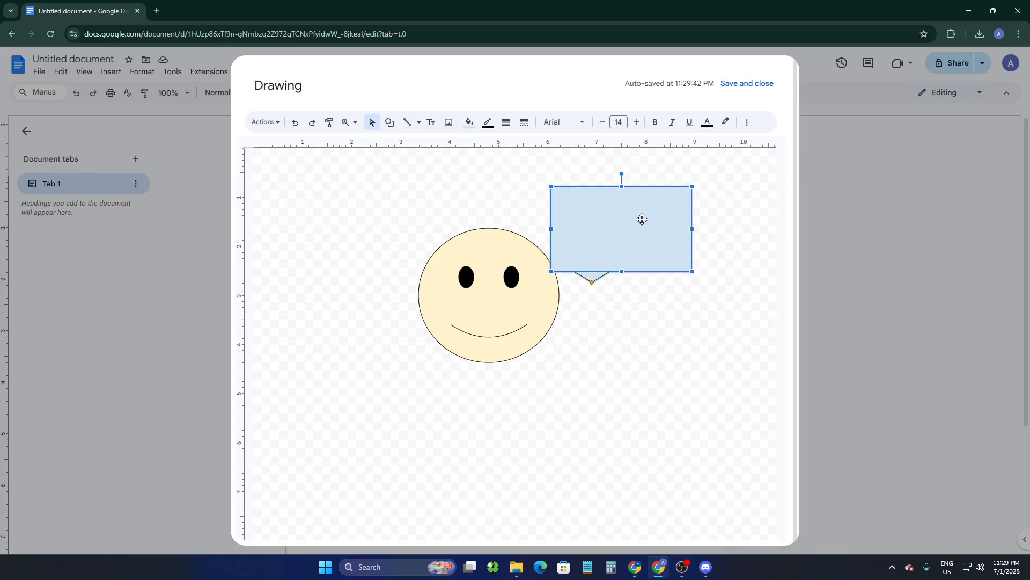
Move the speech callout slightly upward and try white, cyan and yellow fills on it
drag(640, 205, 638, 205)
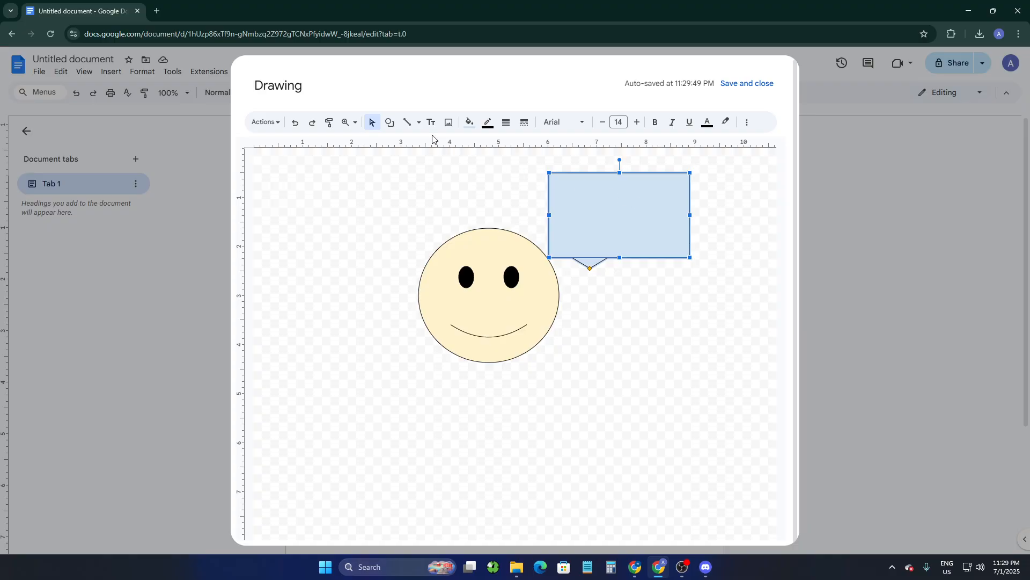
click(470, 122)
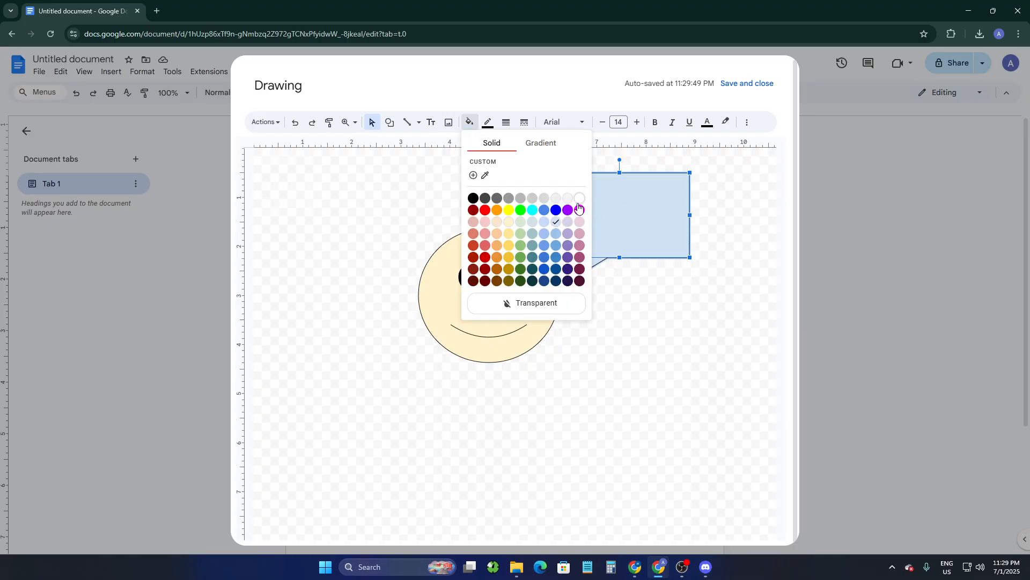
click(579, 198)
click(469, 121)
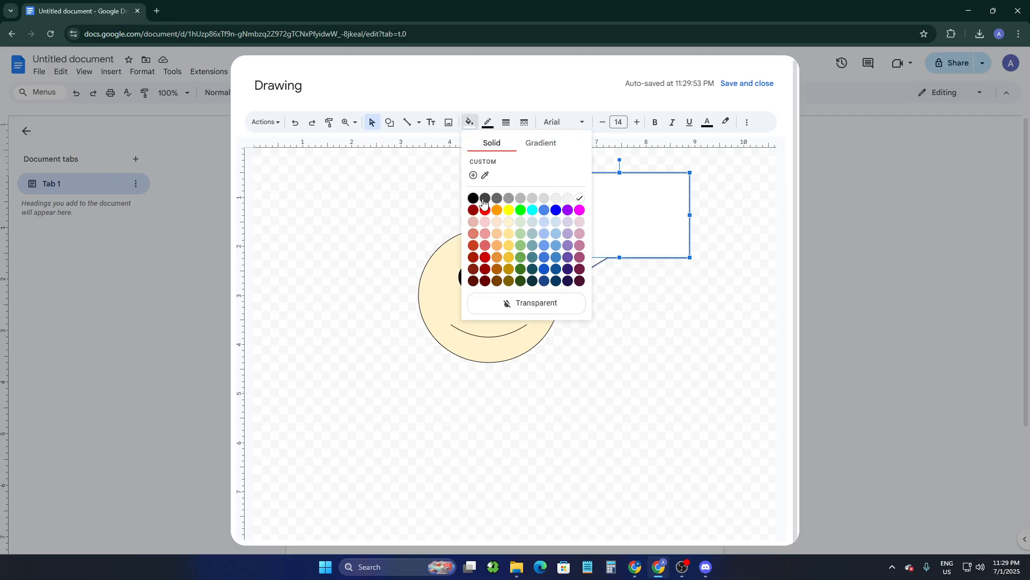
click(531, 210)
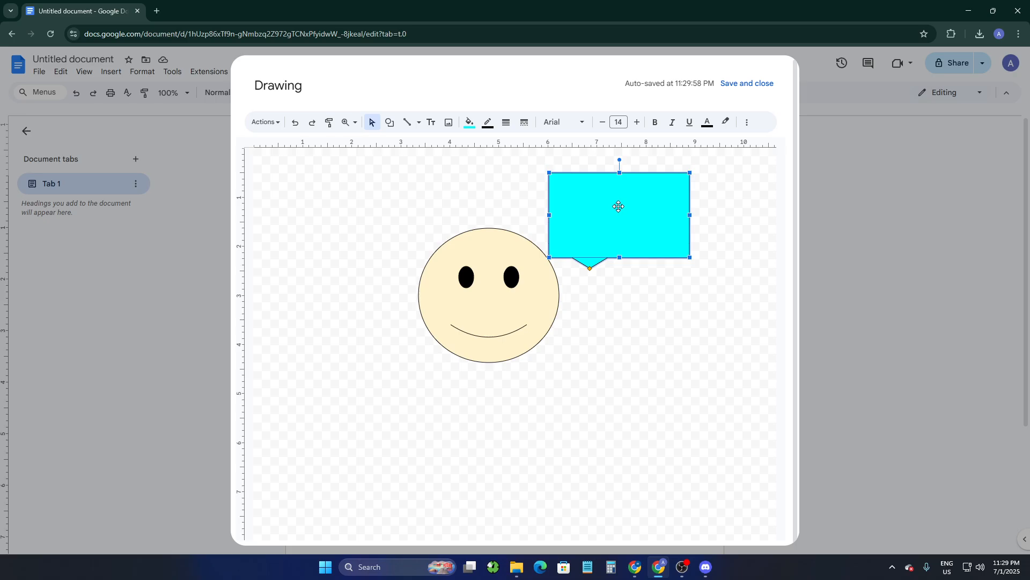
click(469, 122)
click(509, 210)
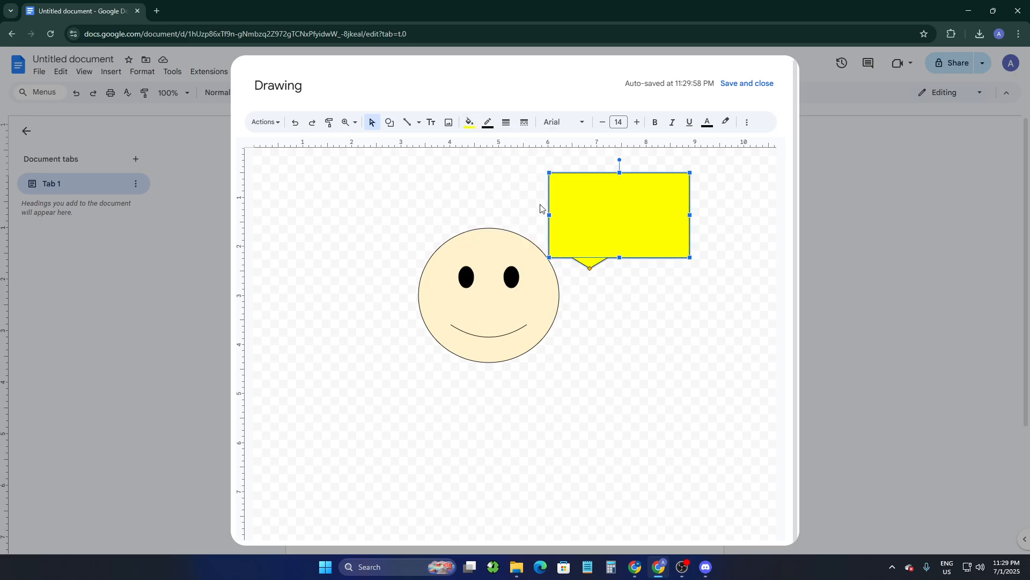
Fill the speech callout with bright red and change it to a darker red
click(470, 123)
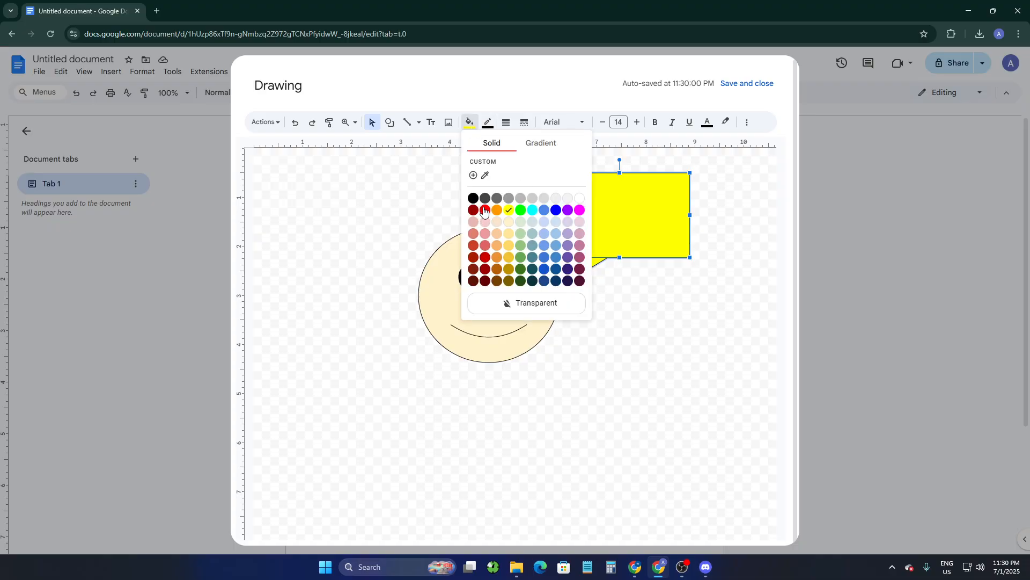
click(485, 210)
click(471, 127)
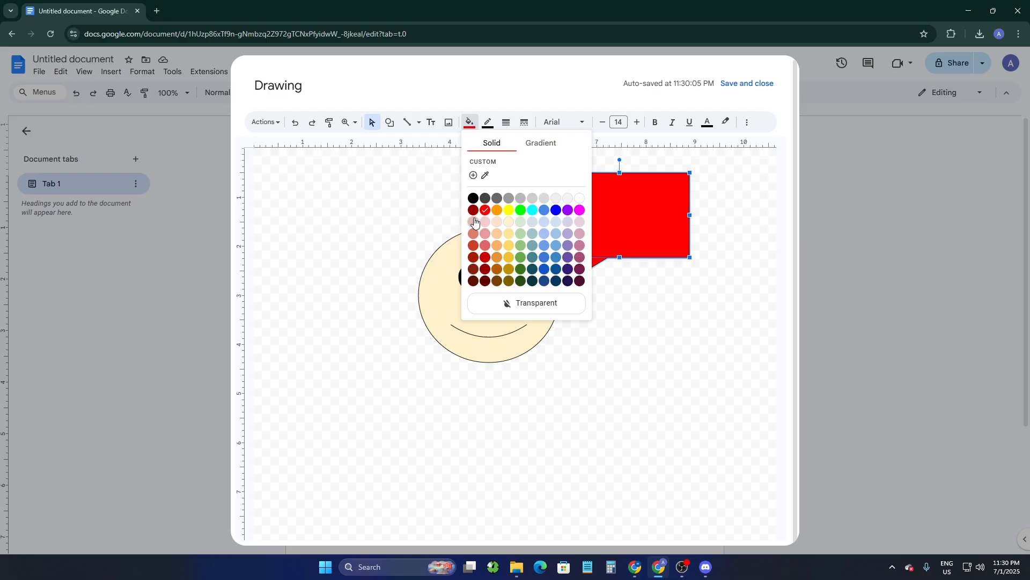
click(486, 256)
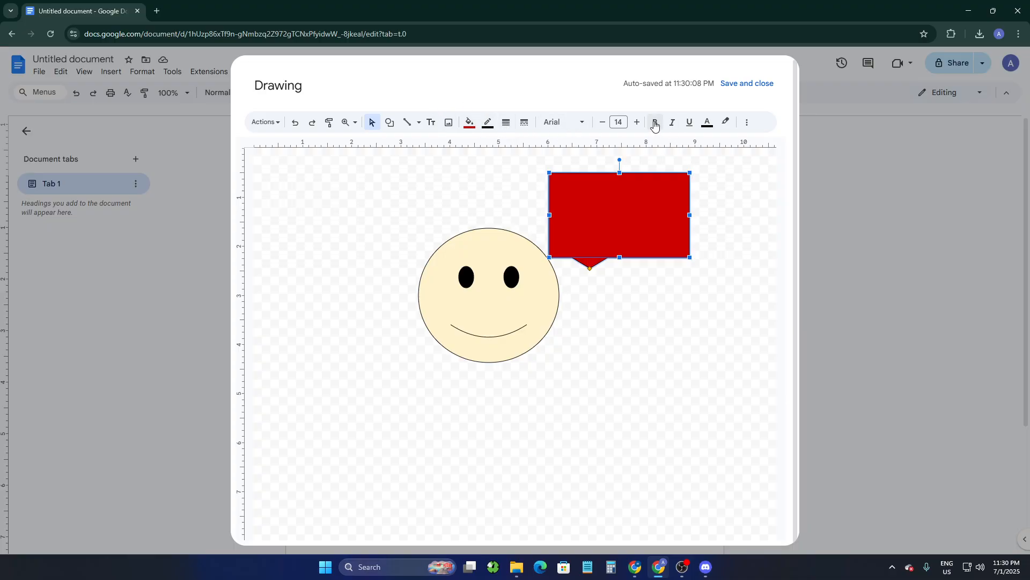
click(528, 173)
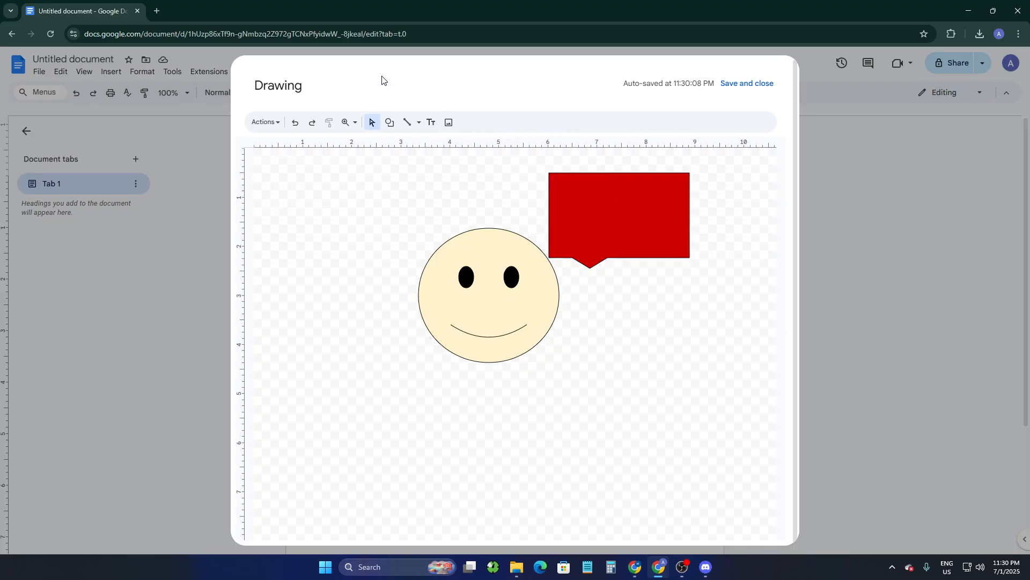
Draw two slightly spread leg lines about 1 inch long below the smiley face, moving the right one up to meet the face's edge
click(420, 123)
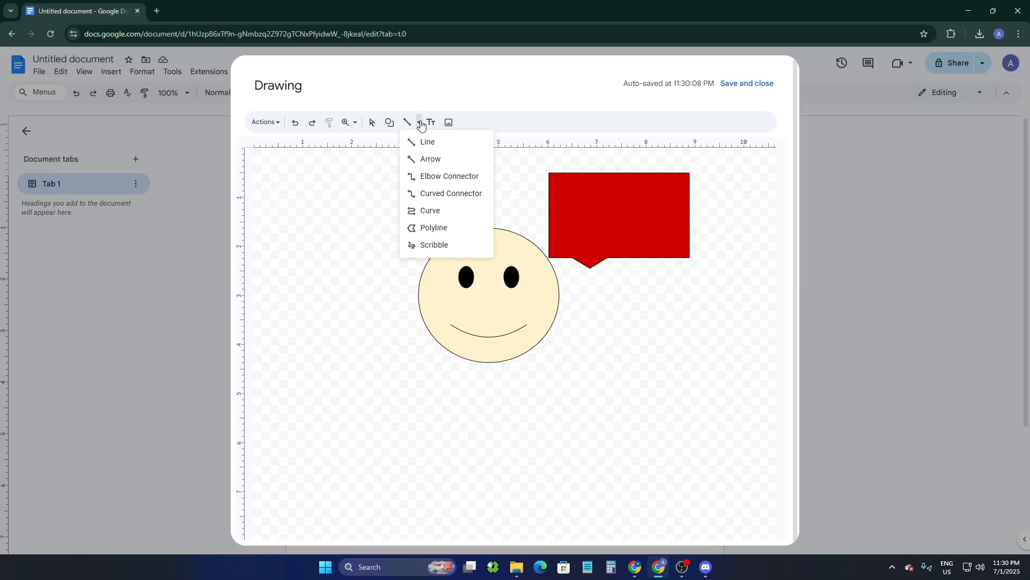
click(427, 142)
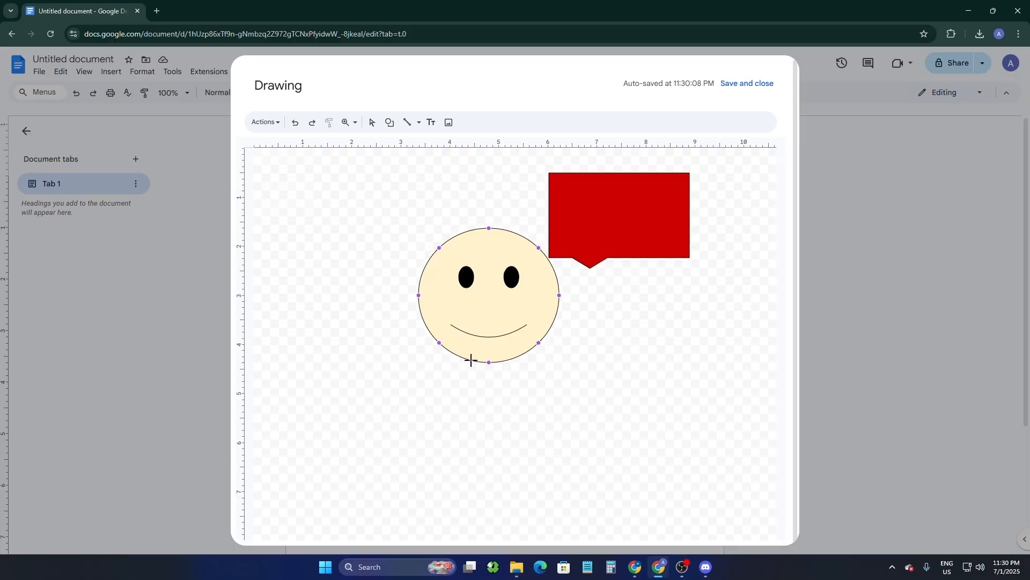
drag(465, 395, 465, 406)
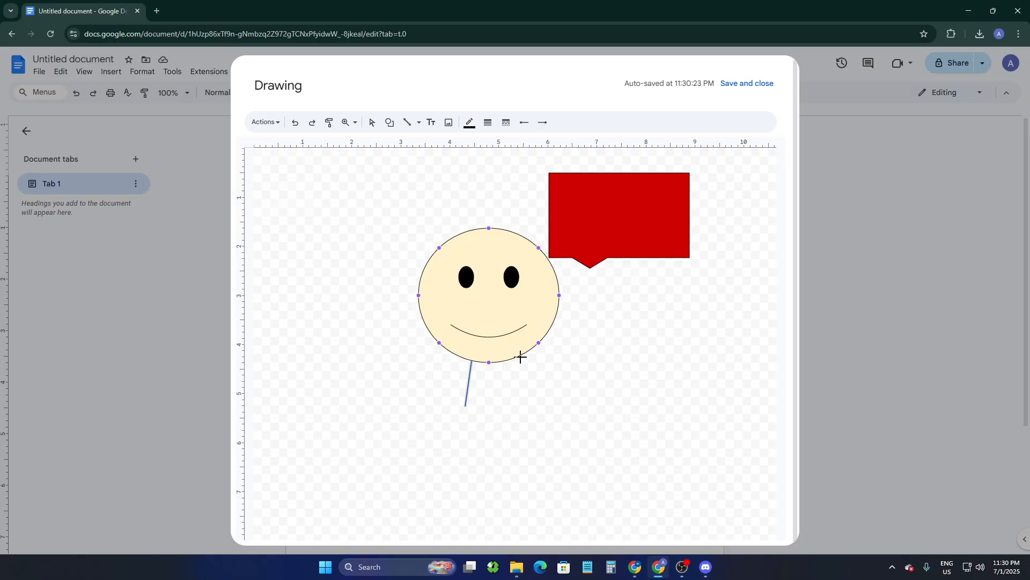
mouse_move(520, 357)
mouse_down()
mouse_move(545, 397)
mouse_move(532, 403)
mouse_up()
click(525, 378)
key(ctrl+z)
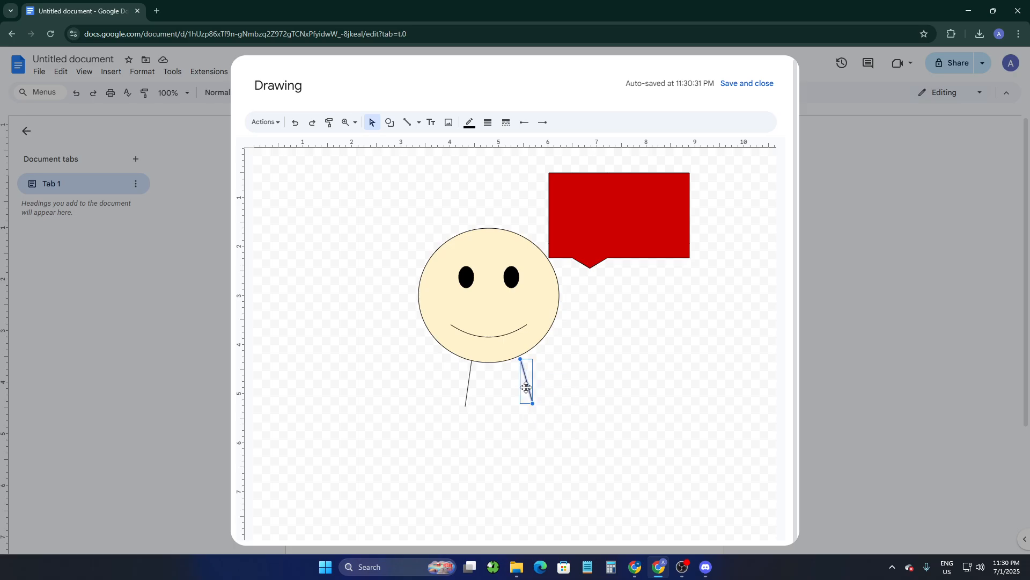
drag(523, 370, 521, 361)
click(560, 379)
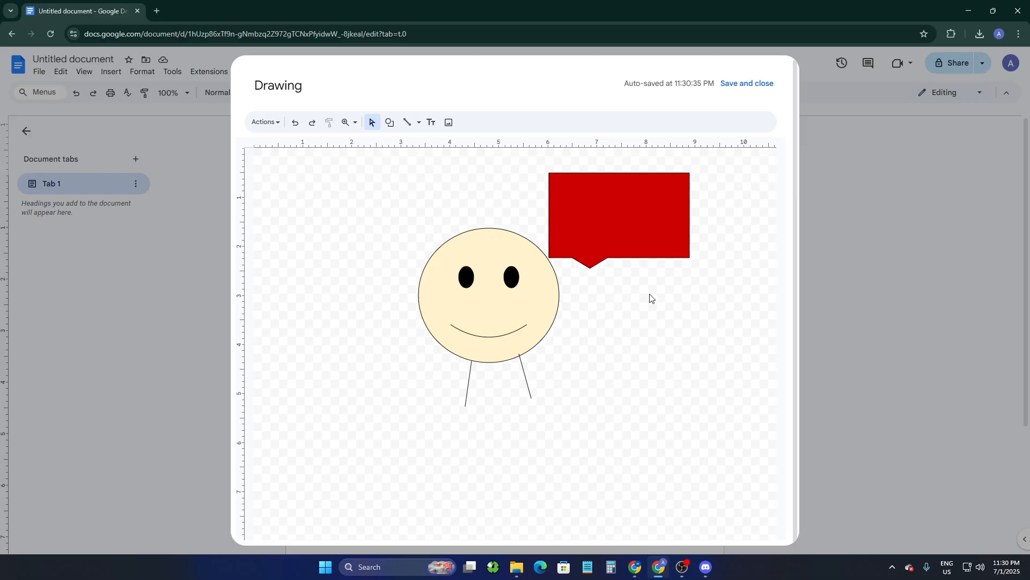
Draw an arrow about 2.8 inches long from three lines, pointing from the right leg's foot toward the callout, and delete the stray line on the callout
click(407, 123)
drag(535, 398, 601, 279)
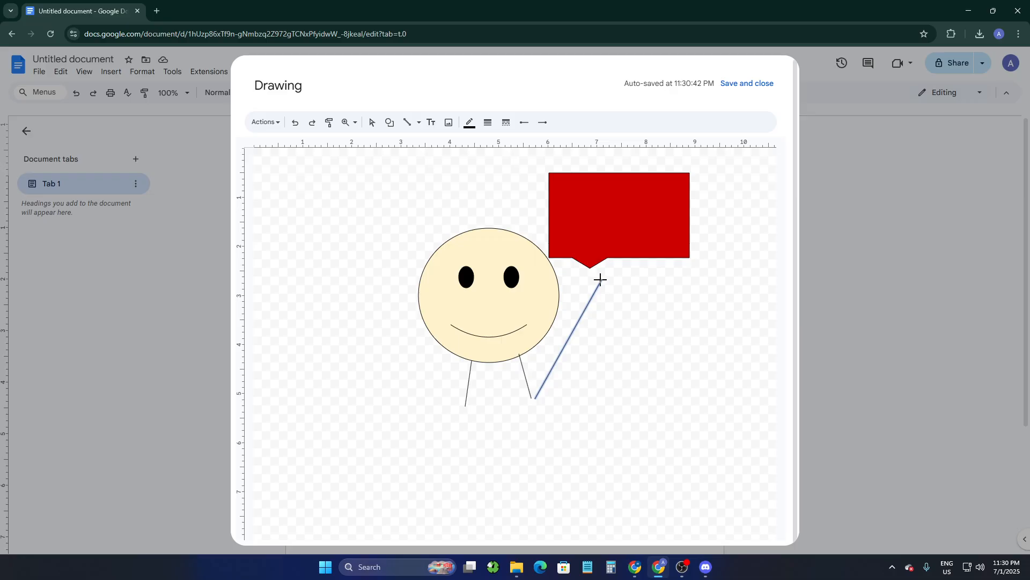
click(592, 286)
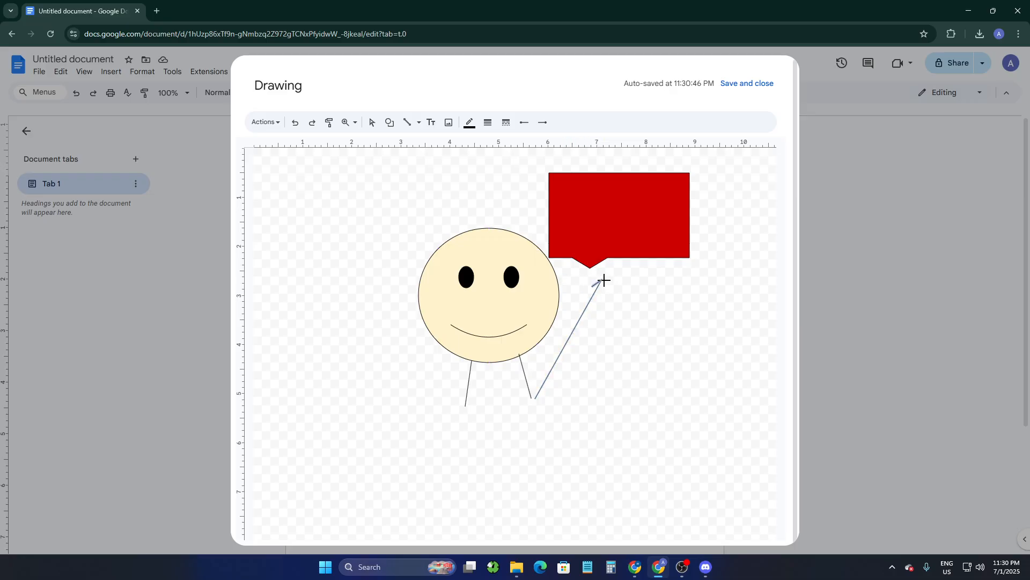
click(603, 280)
double_click(601, 296)
drag(599, 193, 650, 244)
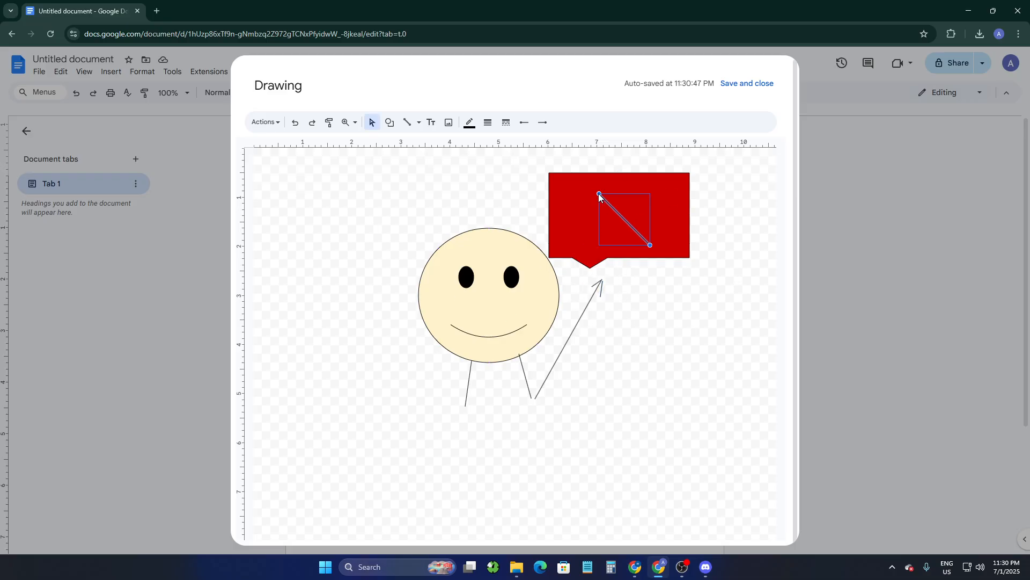
key(Delete)
Add a text box about 2.2 inches wide and 0.8 inches high on the red callout and enter "SUBSCRIBE!"
click(436, 123)
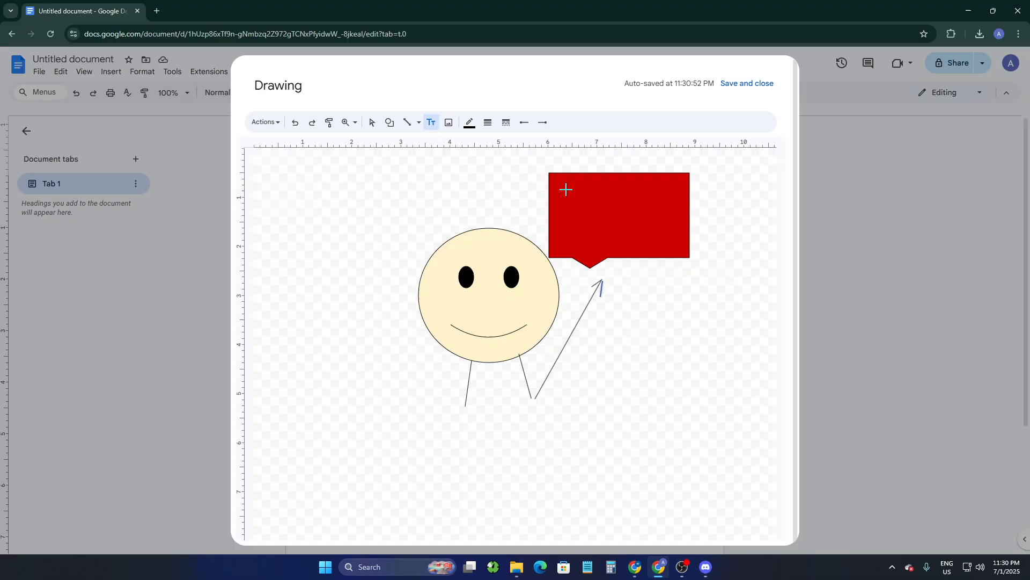
drag(567, 189, 673, 230)
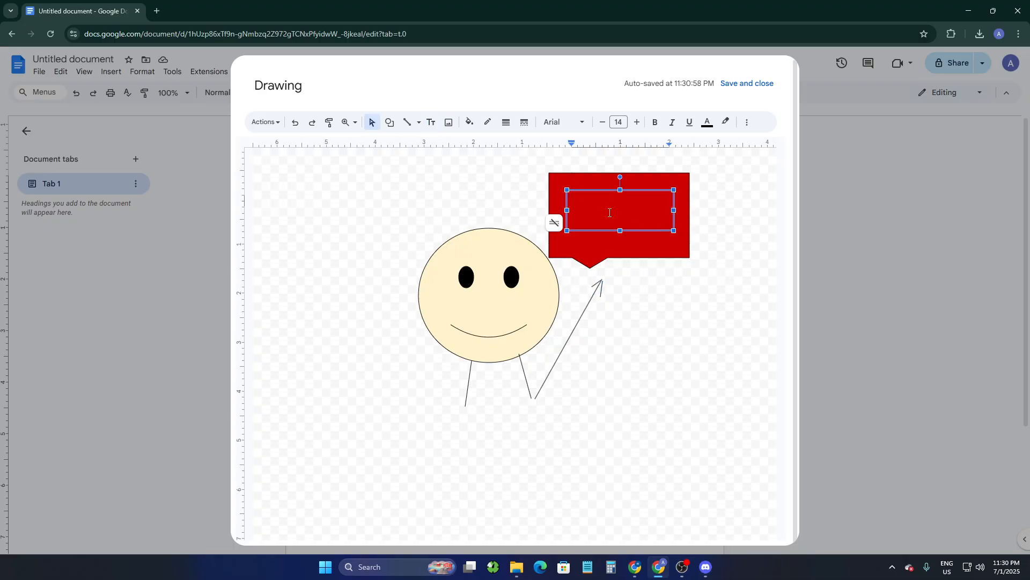
text(SUBSCRIBE!)
Enlarge the "SUBSCRIBE!" text on the callout to size 24
click(642, 124)
triple_click(641, 203)
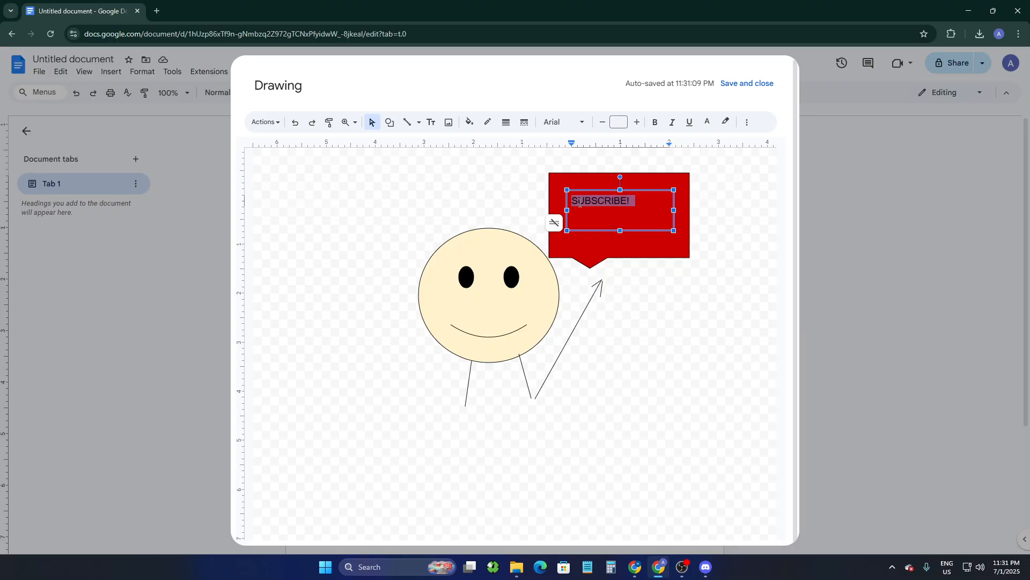
click(636, 126)
click(635, 126)
click(636, 127)
click(636, 126)
click(636, 124)
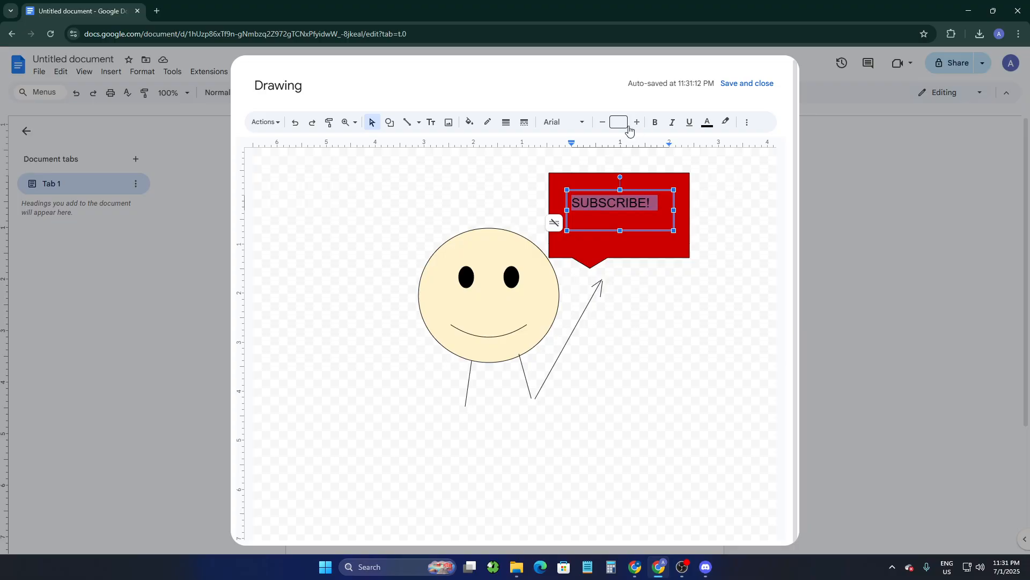
click(636, 124)
click(636, 124)
click(637, 124)
click(637, 124)
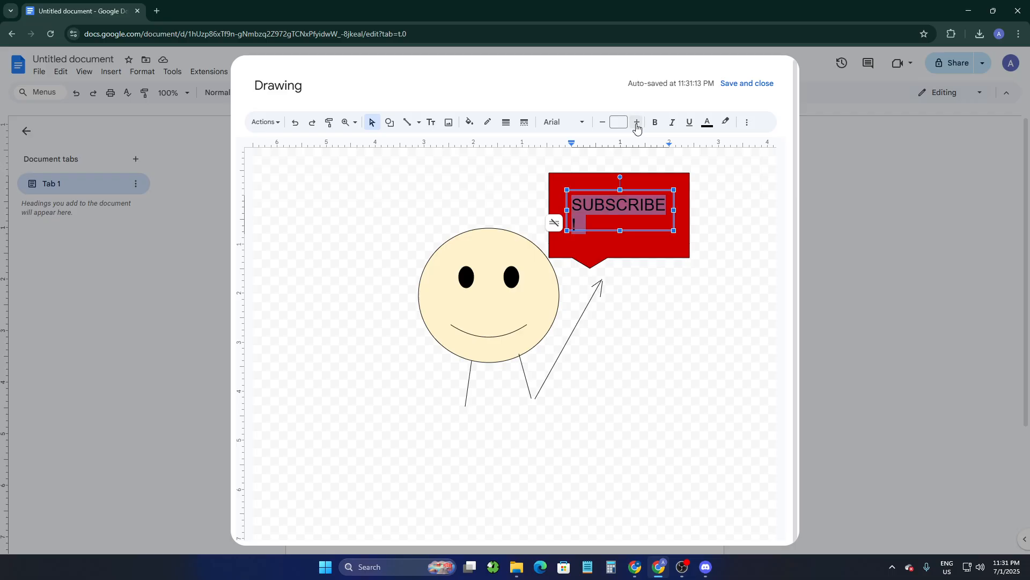
click(602, 125)
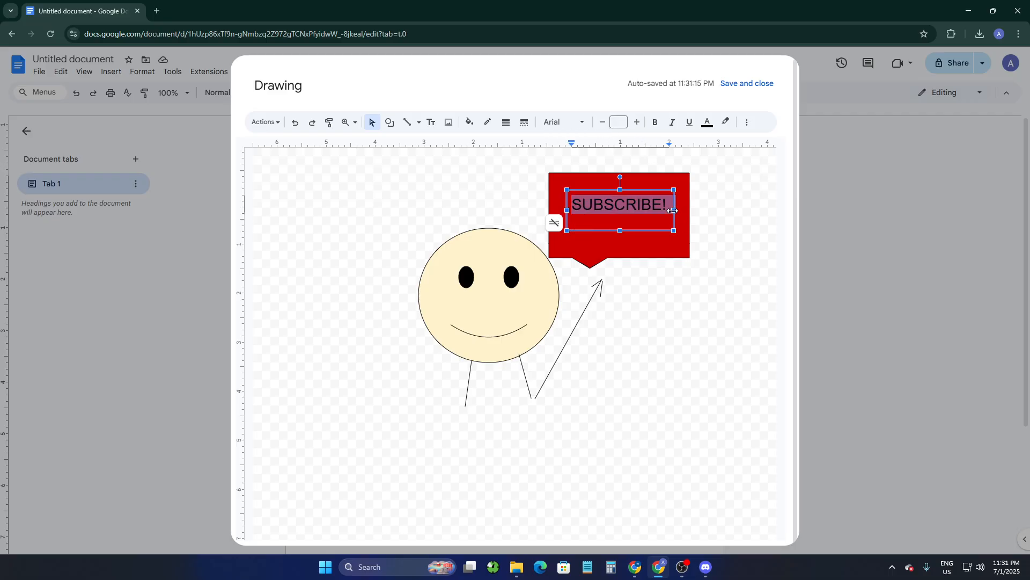
Make the "SUBSCRIBE!" text bold and widen its text box to about 2.7 inches so it fits on one line
drag(673, 210, 677, 210)
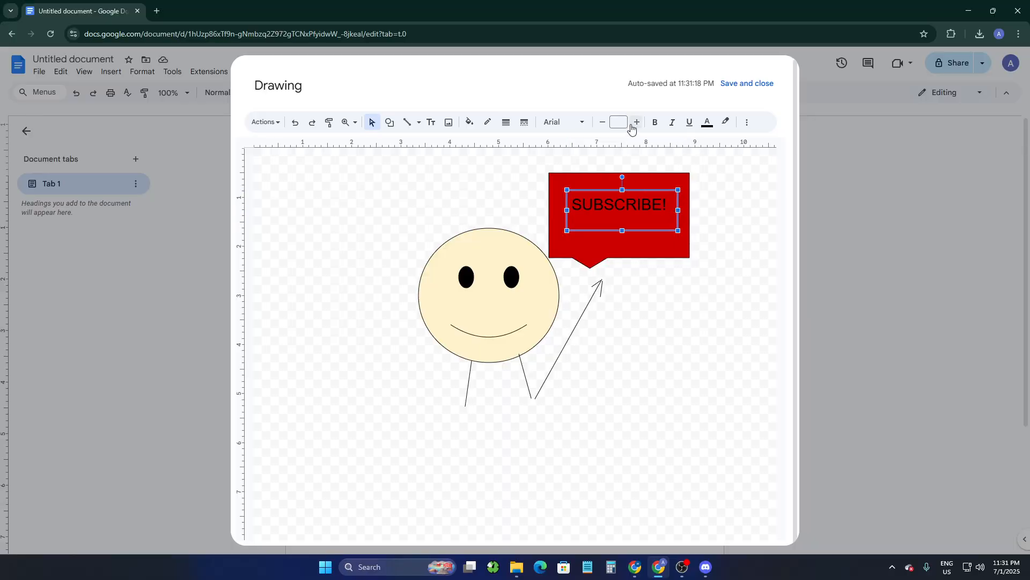
click(657, 124)
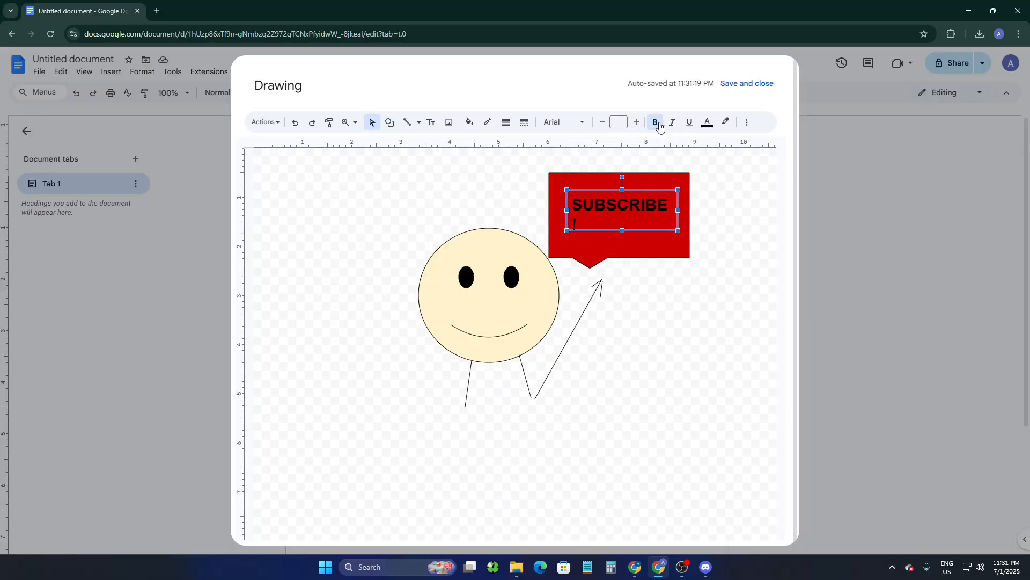
mouse_move(678, 210)
mouse_down()
mouse_move(700, 210)
mouse_move(662, 211)
mouse_up()
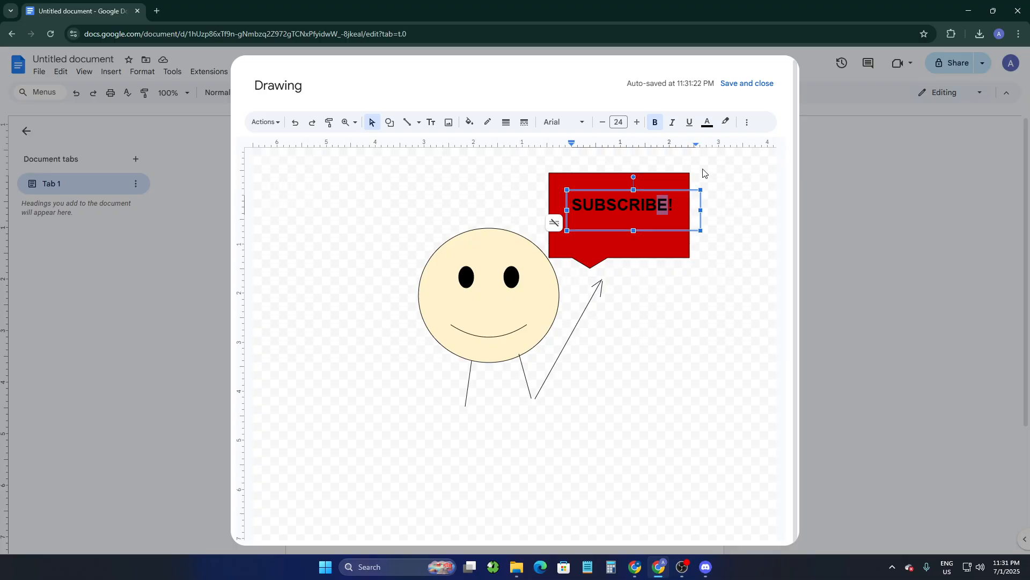
click(722, 199)
Change the text colour of "SUBSCRIBE!", including its exclamation mark, to white
click(641, 207)
key(ctrl+a)
click(707, 123)
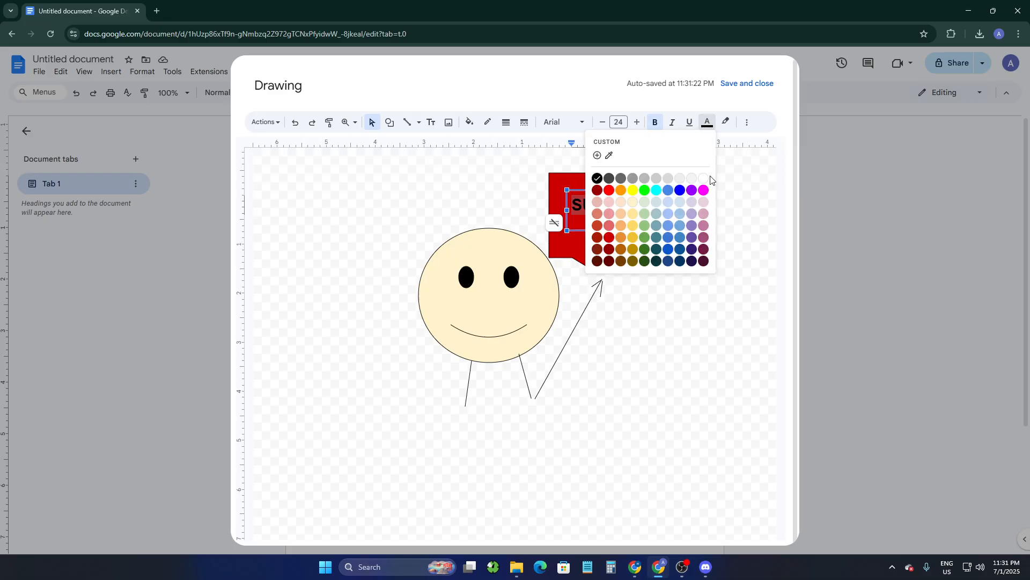
click(704, 179)
click(713, 192)
double_click(672, 207)
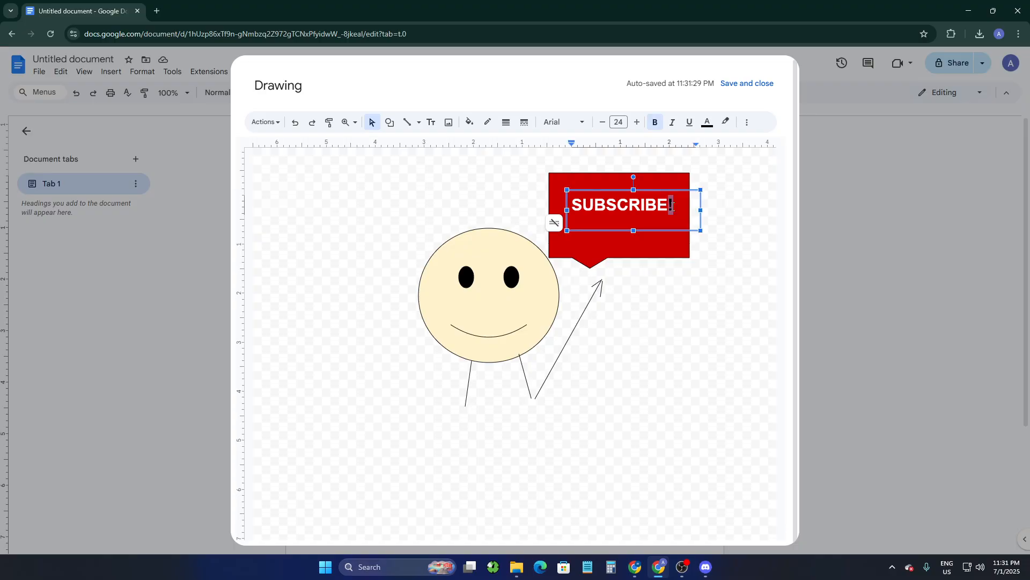
click(707, 122)
click(703, 177)
click(727, 194)
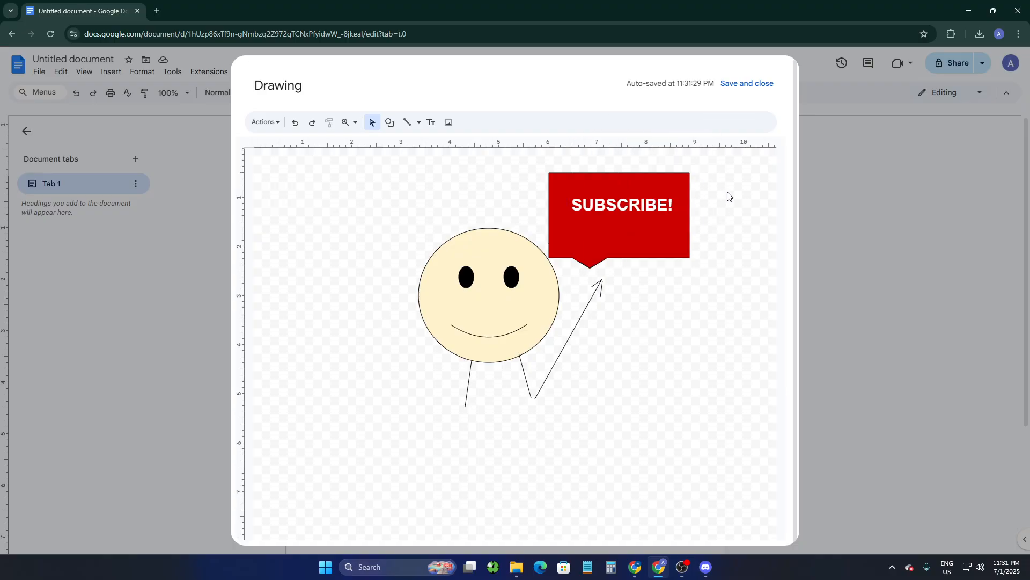
click(649, 211)
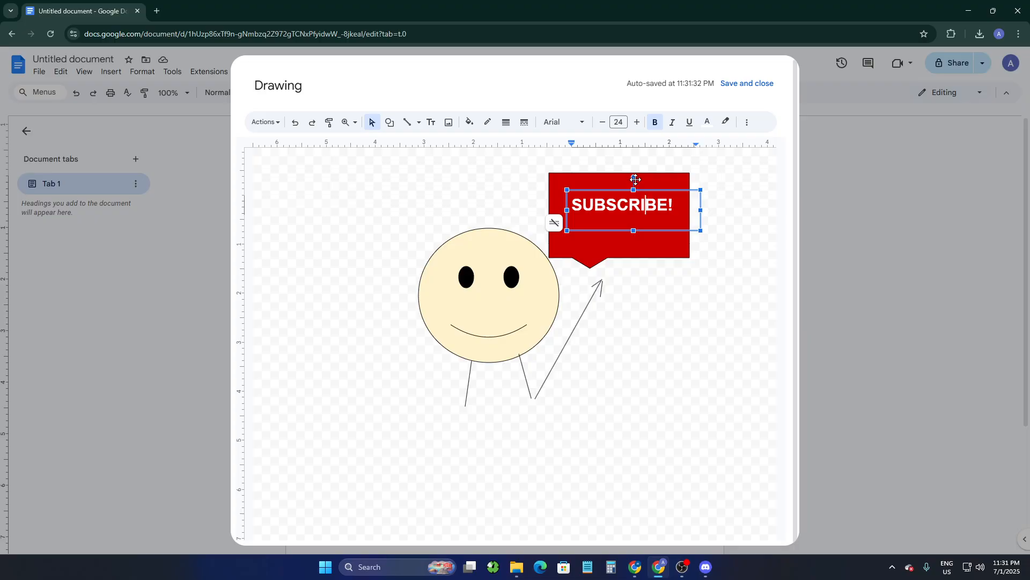
click(633, 175)
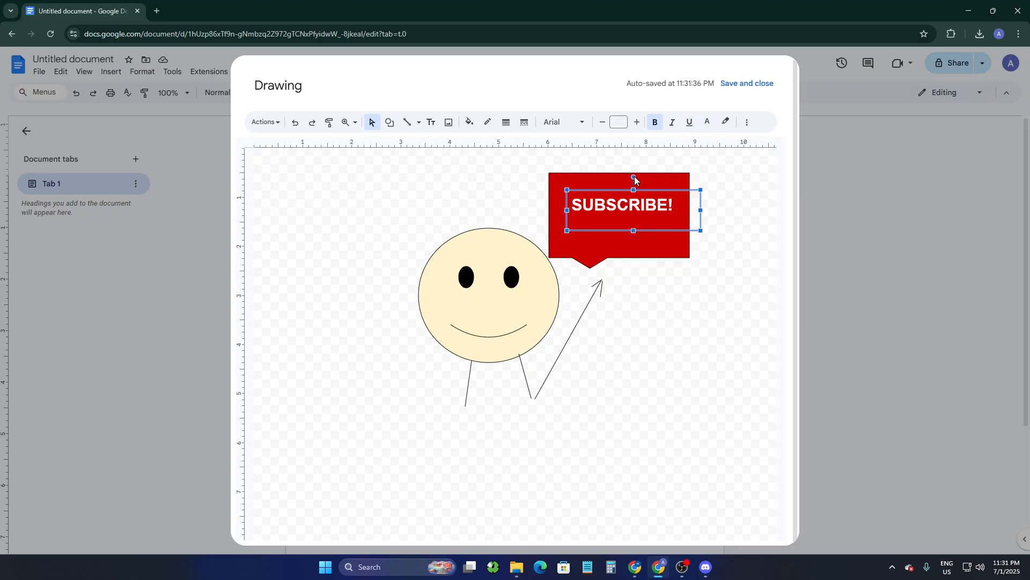
drag(633, 176, 633, 177)
click(653, 246)
click(666, 312)
click(633, 208)
double_click(633, 208)
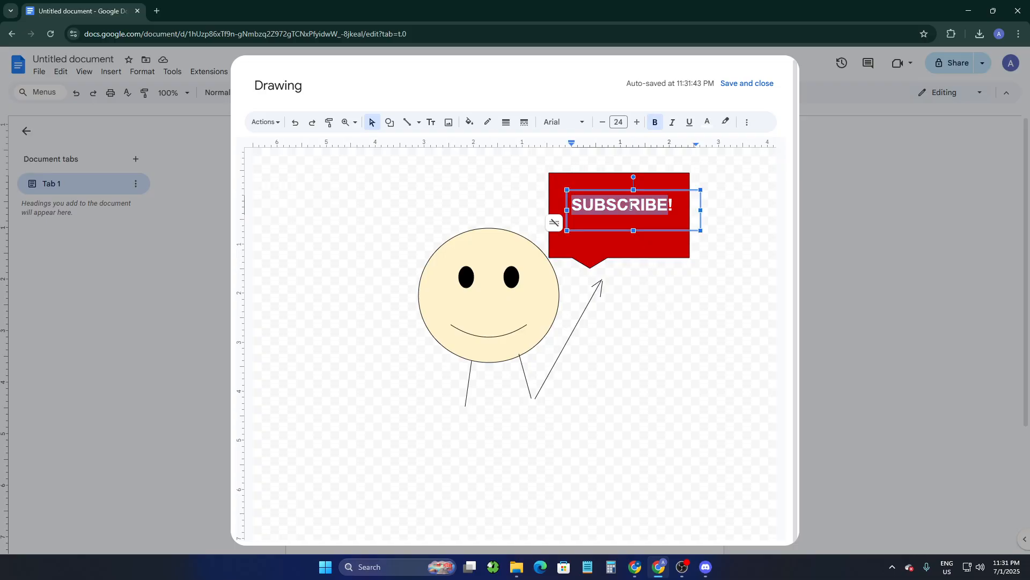
click(683, 219)
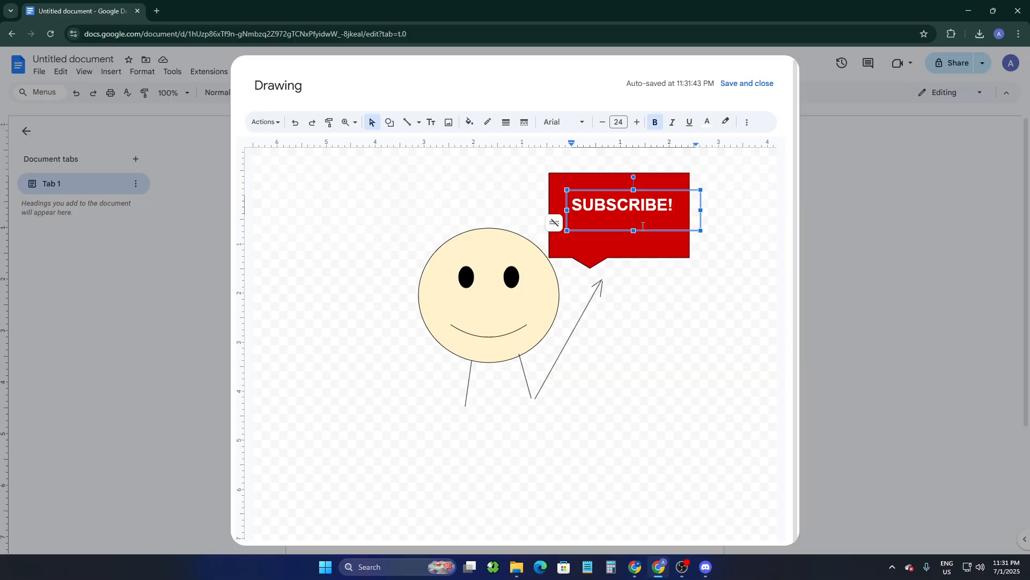